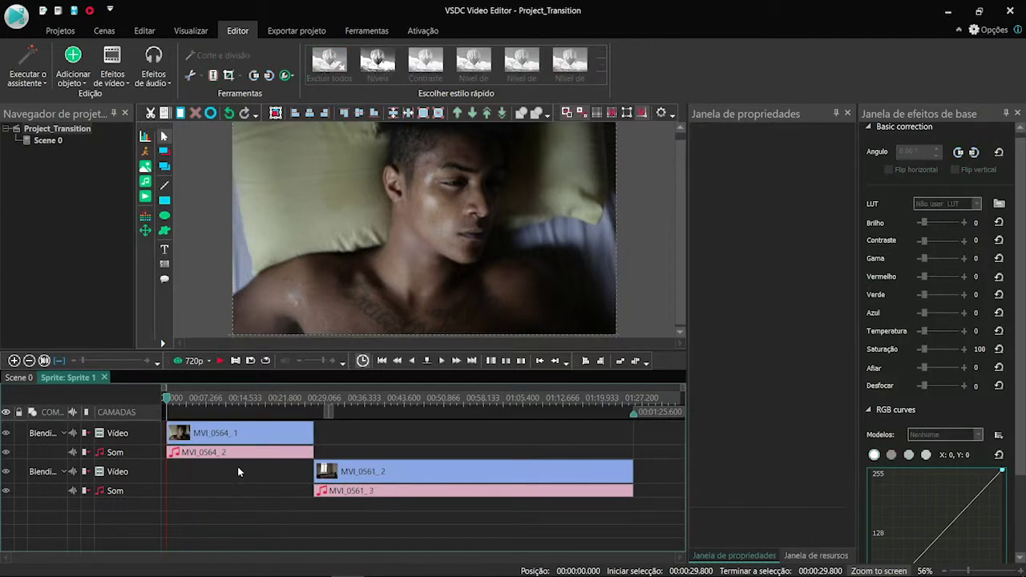
Step: Apply a one-second Empurrar transition at the end of the MVI_0564_1 clip using Para fim da cena, and return to the sprite timeline
left_click(273, 437)
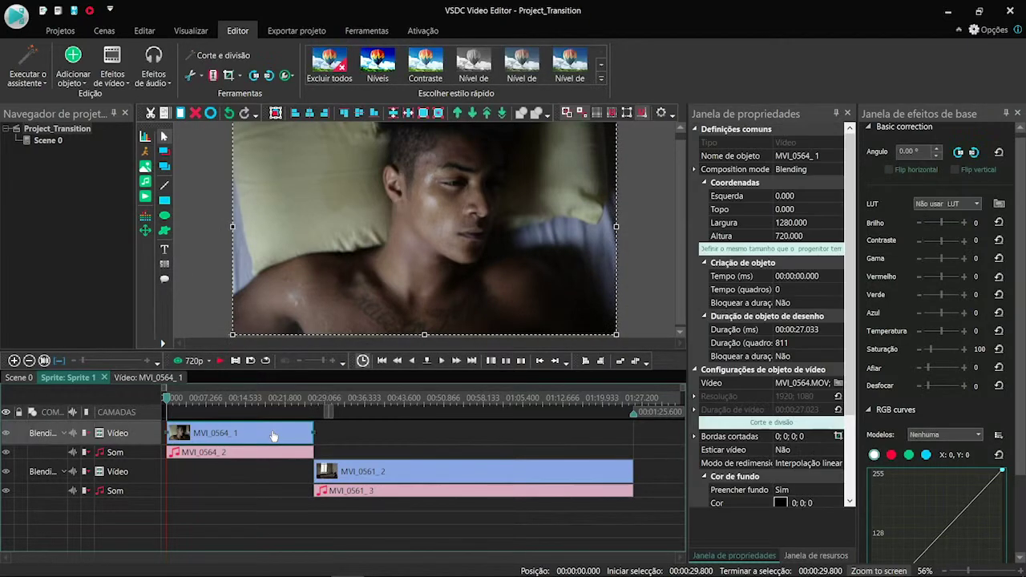
left_click(125, 83)
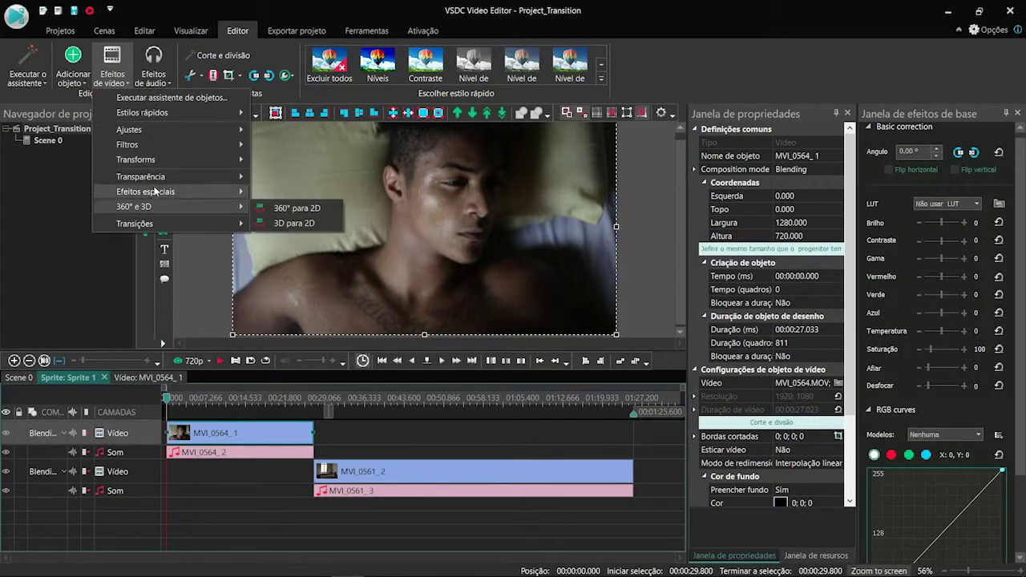
mouse_move(155, 183)
mouse_move(171, 224)
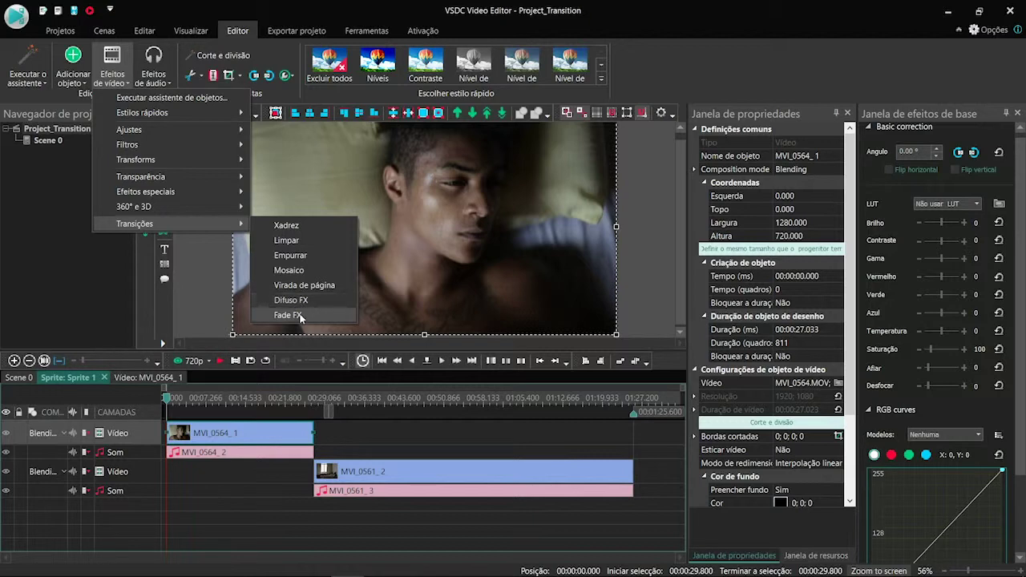
left_click(300, 255)
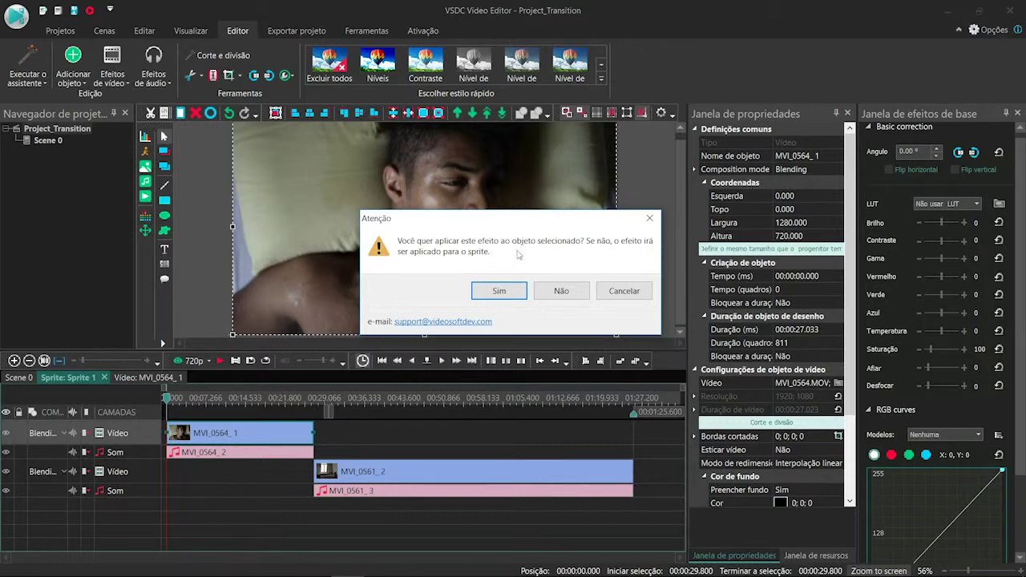
left_click(498, 291)
left_click(433, 270)
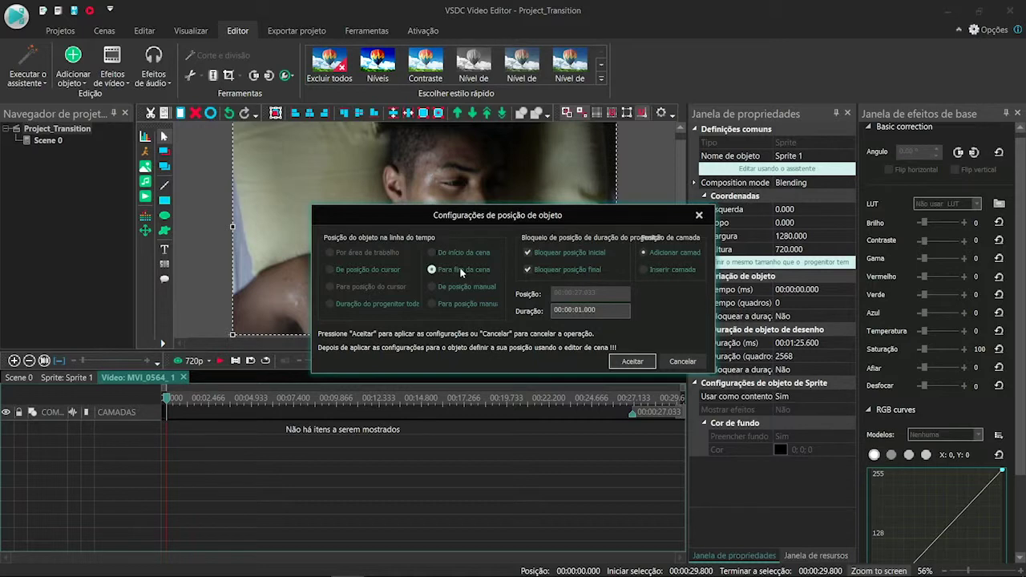
left_click(628, 363)
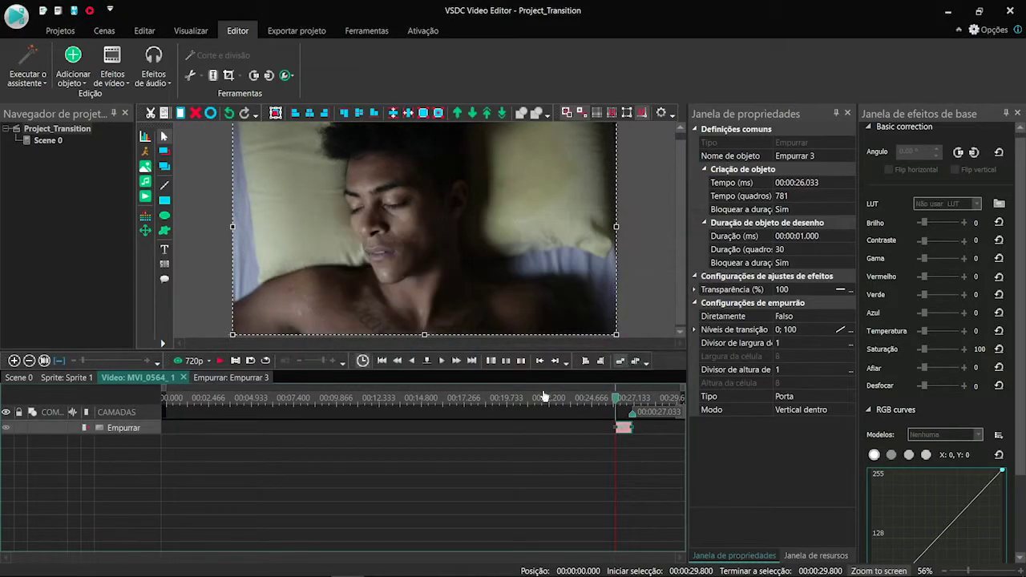
left_click_drag(340, 444, 625, 446)
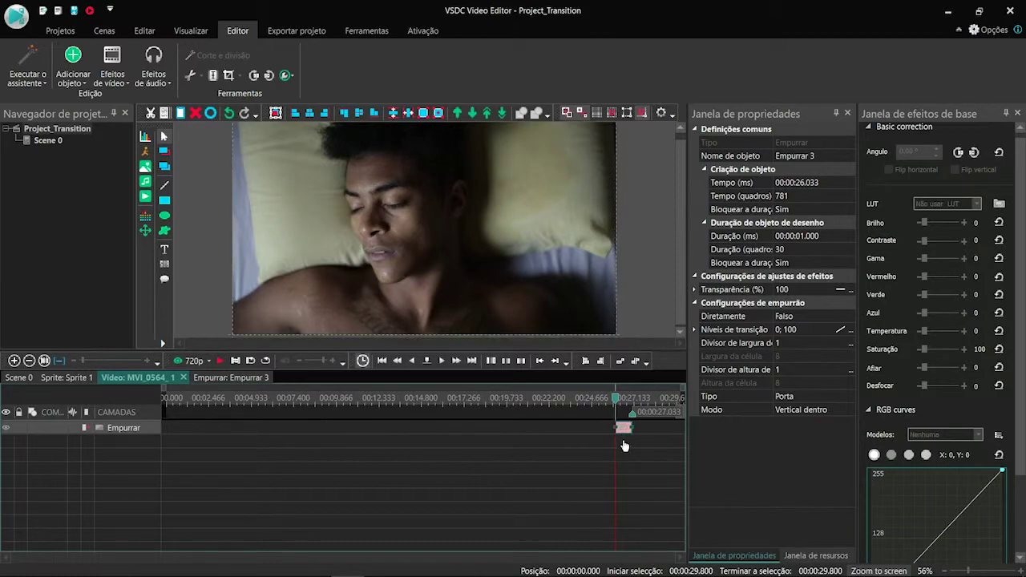
left_click(46, 382)
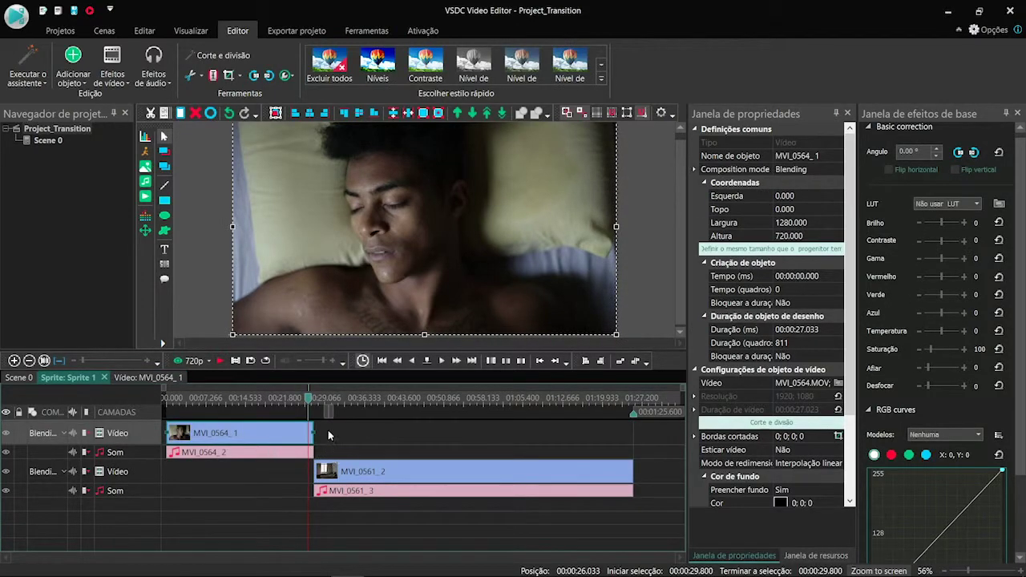
Step: Apply a one-second Empurrar transition to the MVI_0561_2 clip itself, placed at its start with Do início da cena
left_click(341, 476)
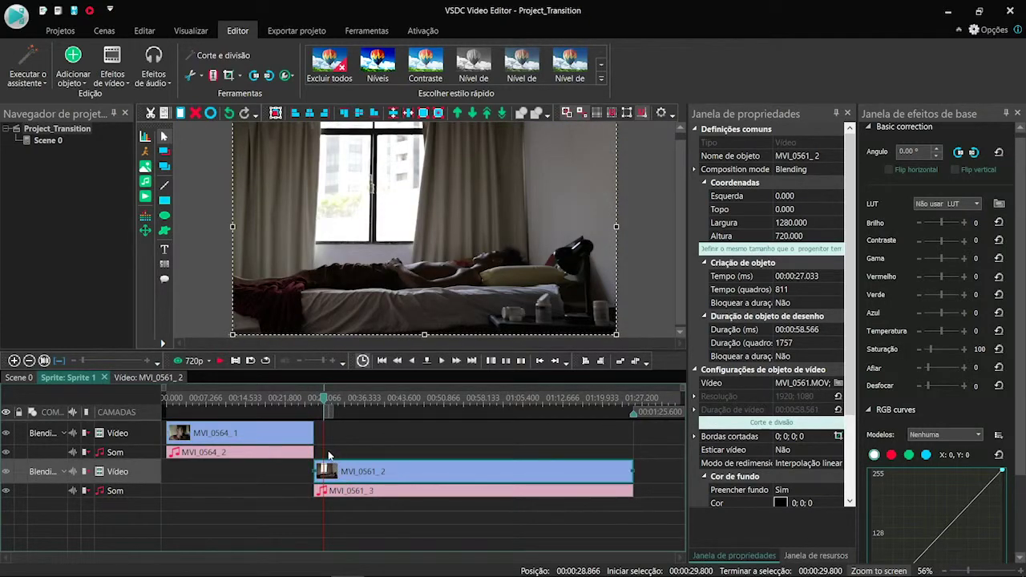
left_click(116, 75)
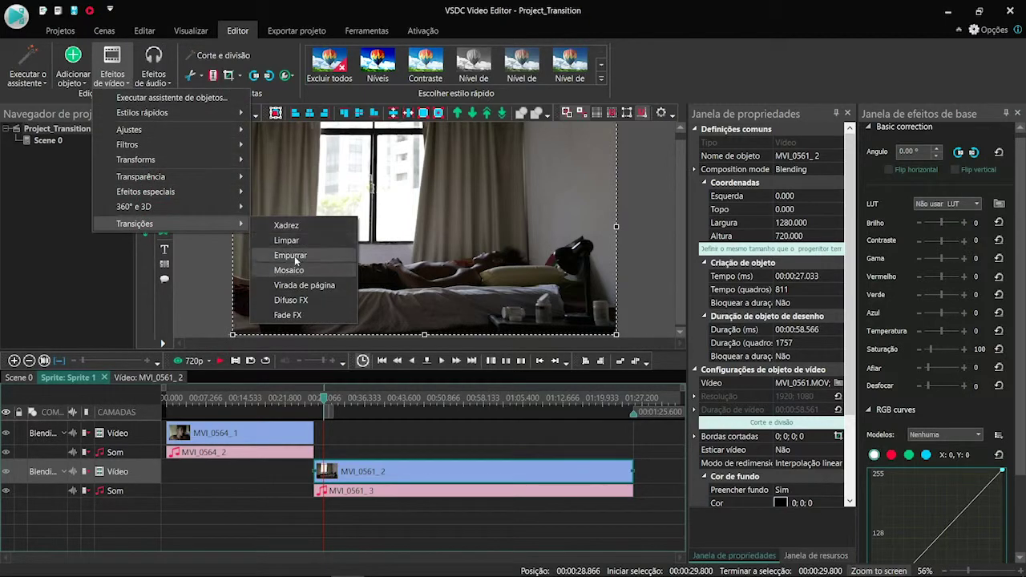
left_click(295, 256)
left_click(494, 291)
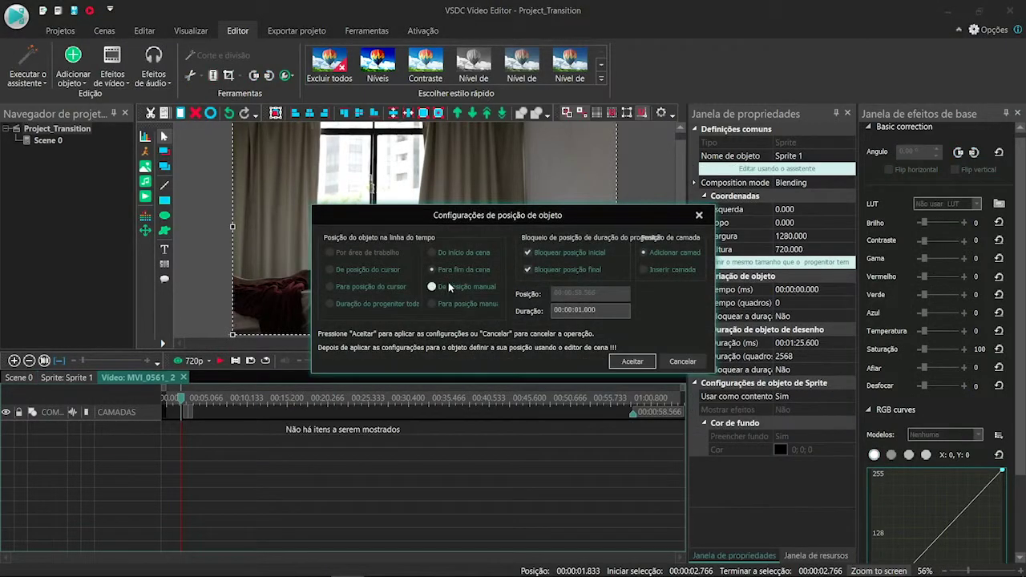
left_click(632, 361)
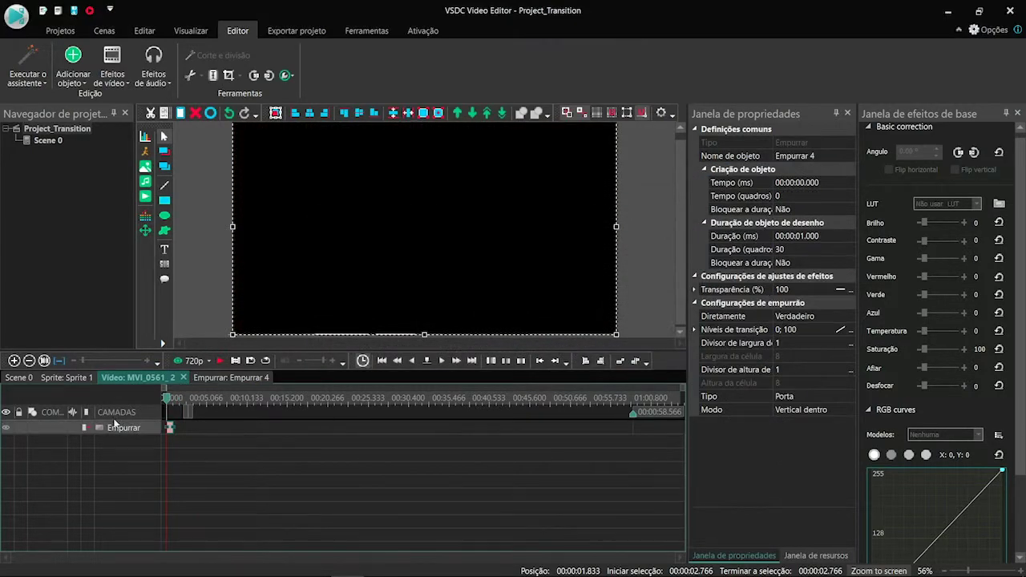
Step: Preview the Empurrar transition between the two clips on the sprite timeline from shortly before the cut
left_click(53, 378)
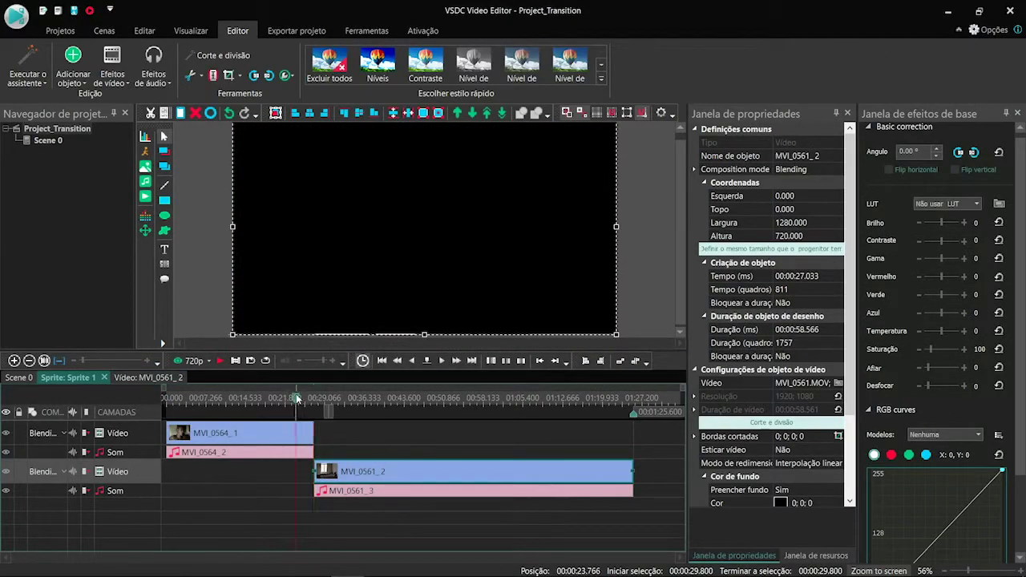
left_click(221, 360)
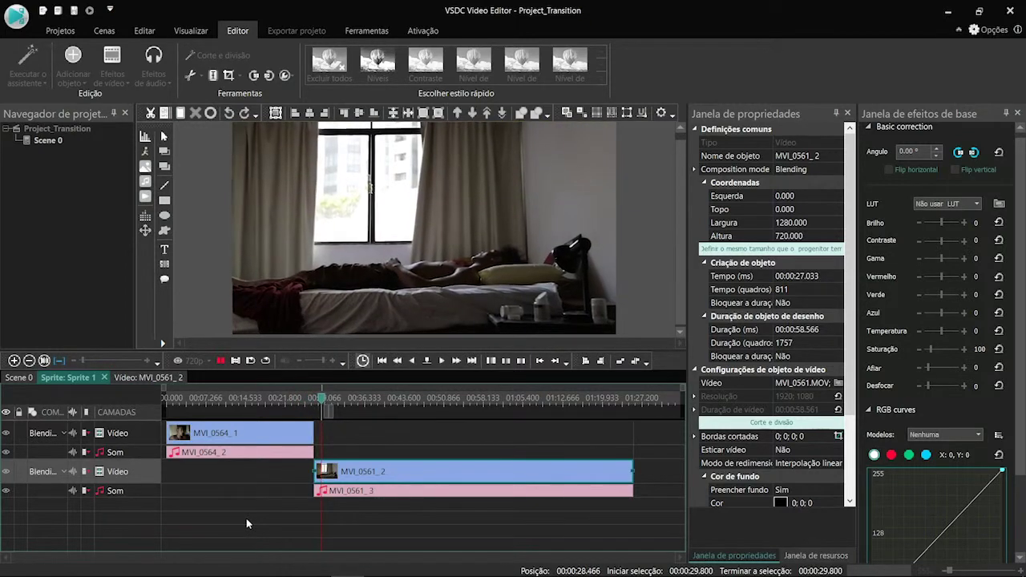
left_click(218, 360)
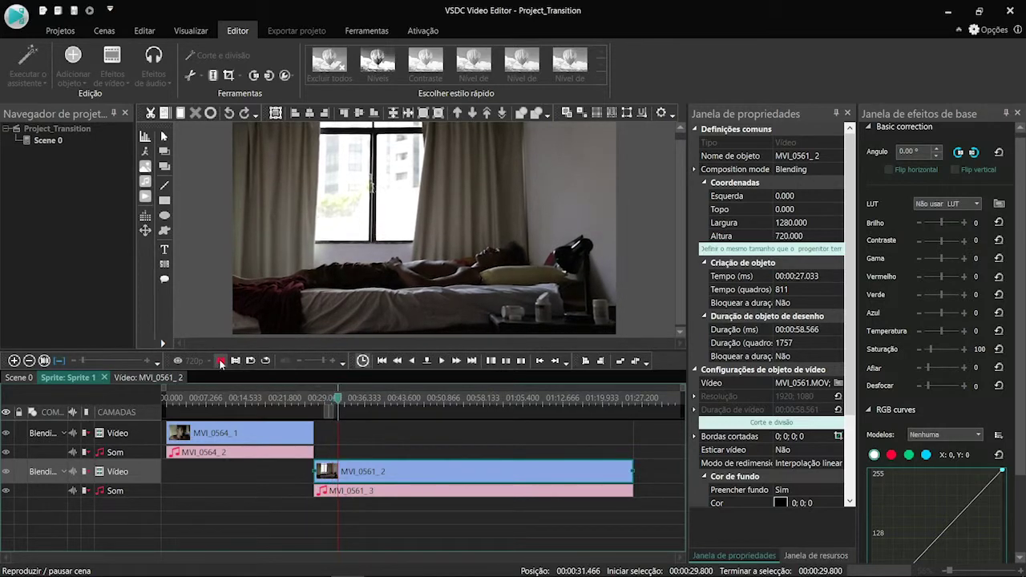
Step: Delete the Empurrar effect inside the MVI_0564_1 clip and return to the sprite timeline
left_click(302, 442)
double_click(300, 438)
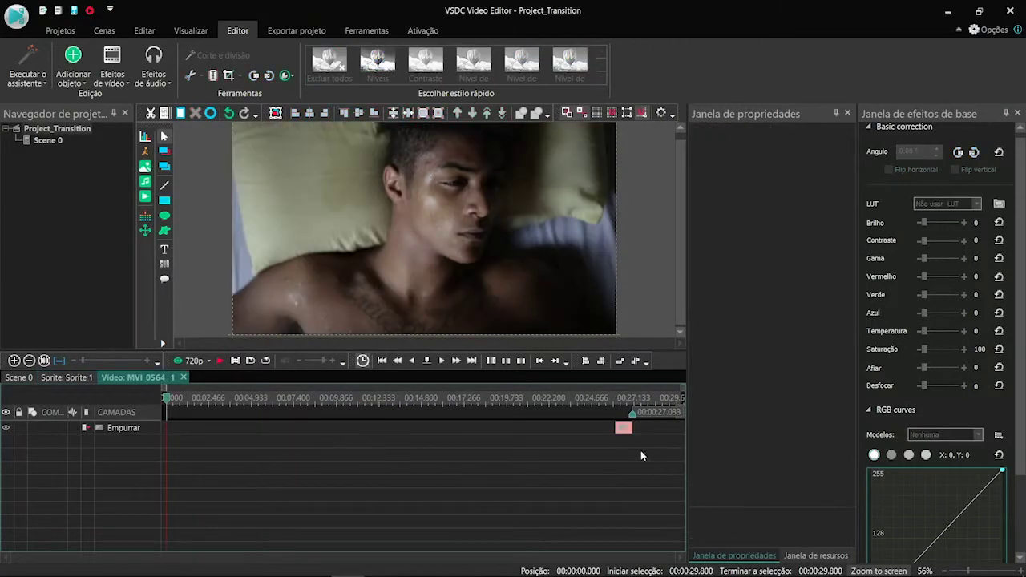
left_click(621, 431)
key("Delete")
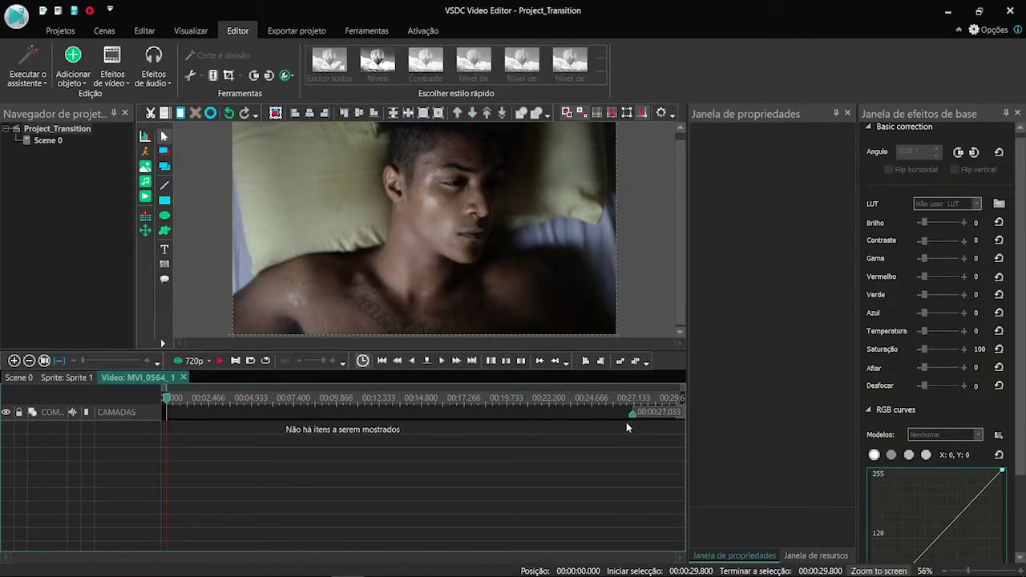
left_click(50, 381)
Step: Delete the Empurrar effect inside the MVI_0561_2 clip and return to the sprite timeline
double_click(513, 475)
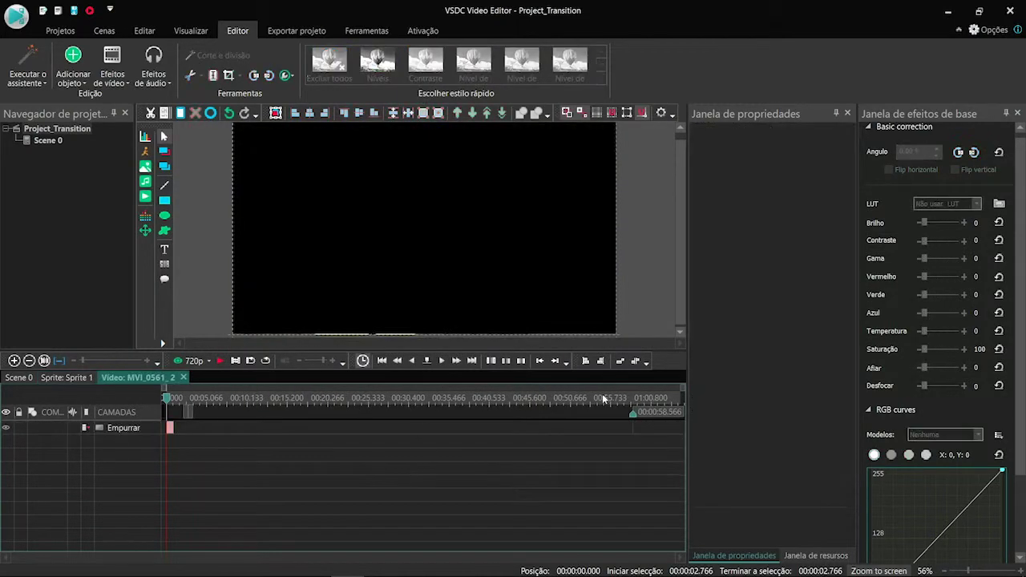
left_click(170, 430)
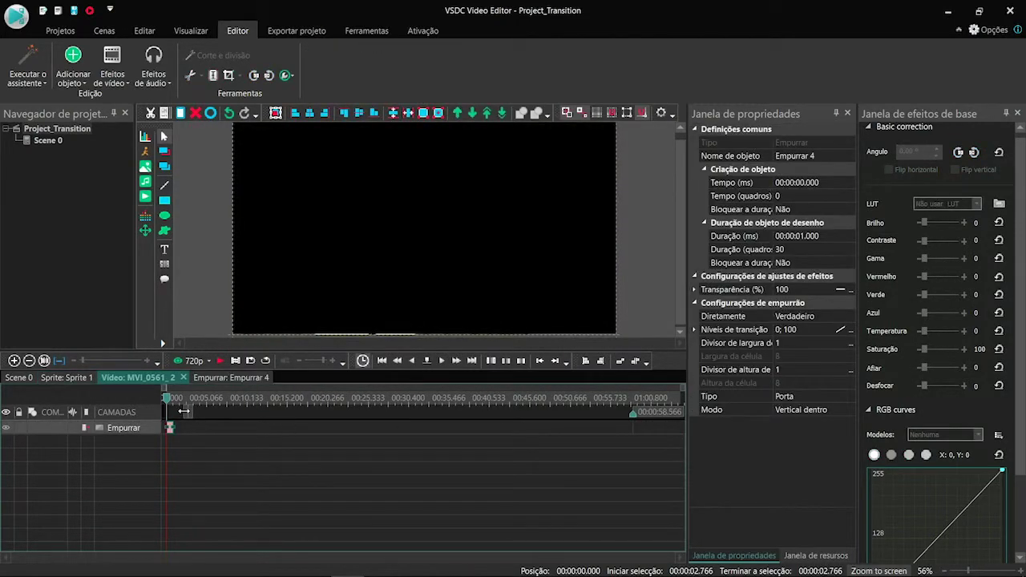
key("Delete")
left_click(41, 379)
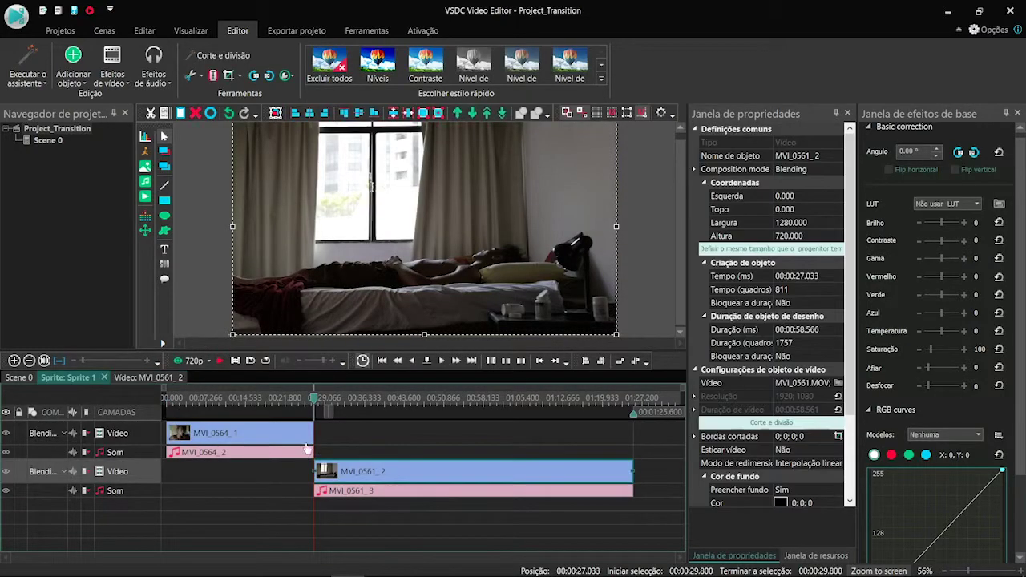
left_click(299, 434)
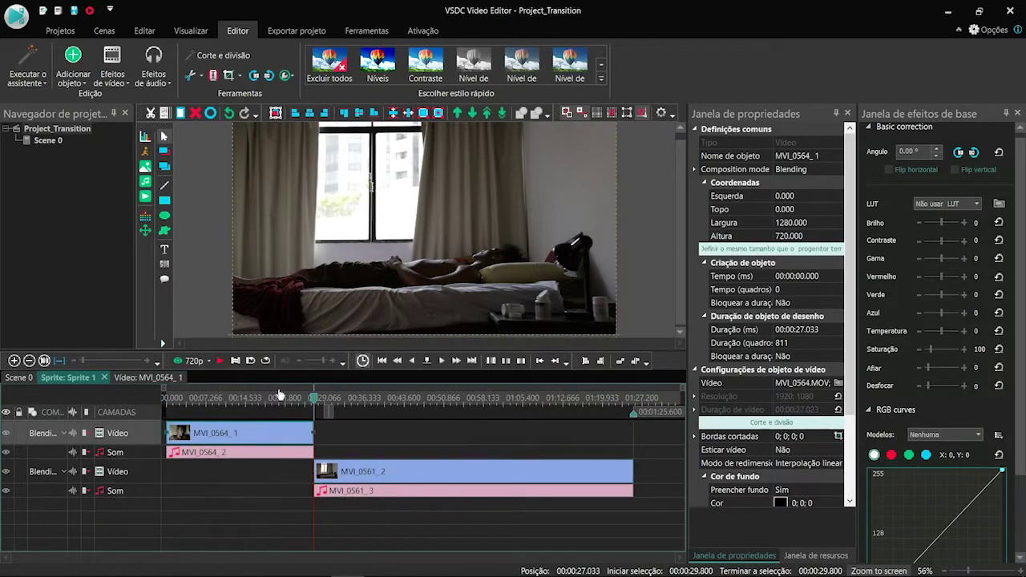
left_click(112, 64)
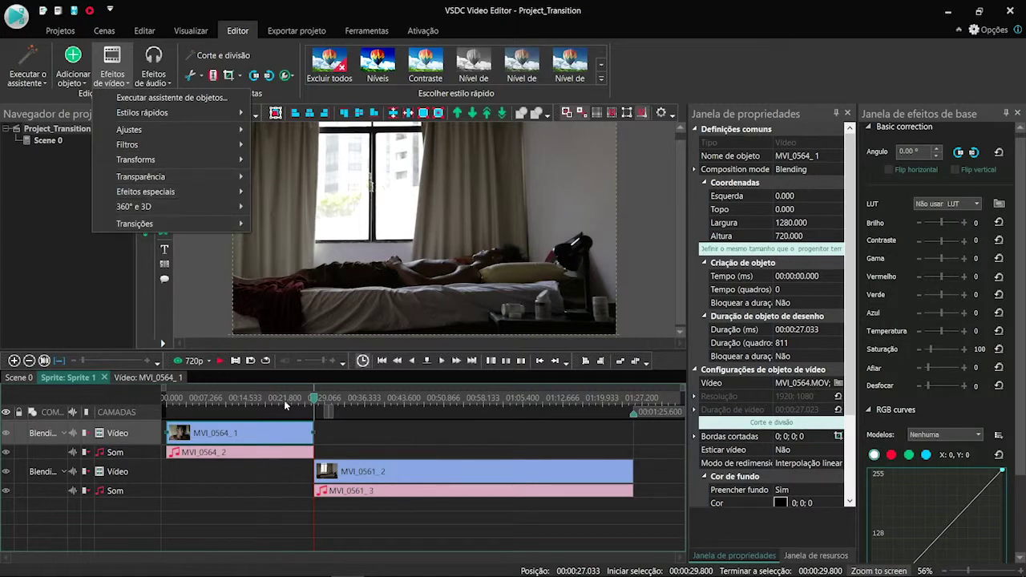
left_click(280, 496)
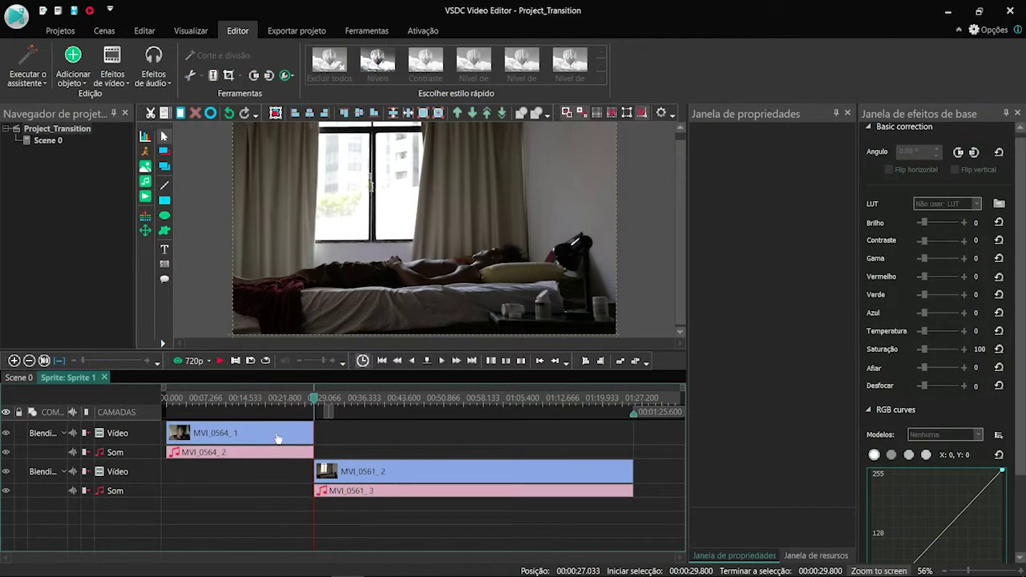
Step: Apply a one-second Difuso FX transition to the MVI_0564_1 clip itself, placed at its end with Para fim da cena
left_click(113, 69)
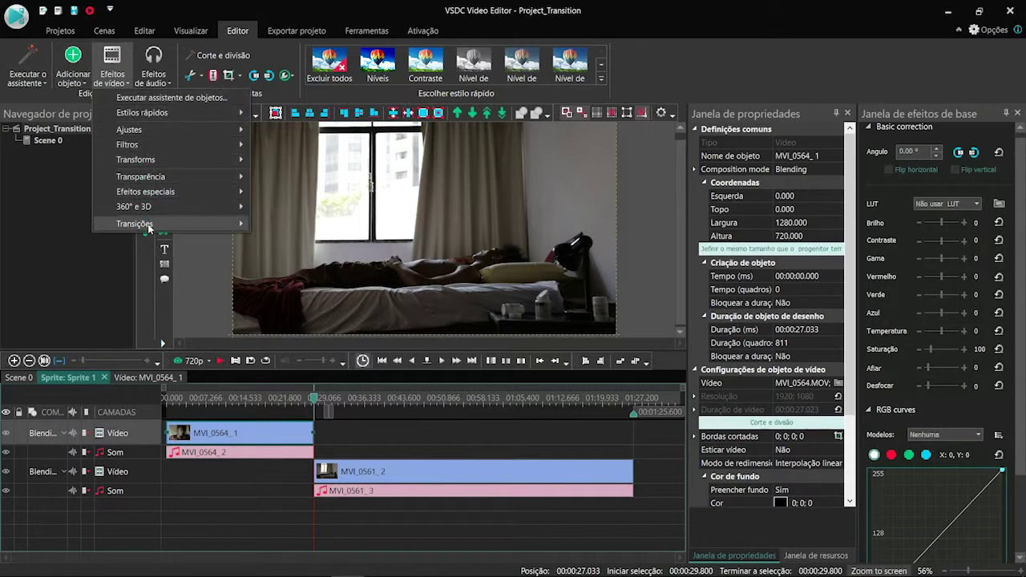
mouse_move(149, 224)
left_click(312, 305)
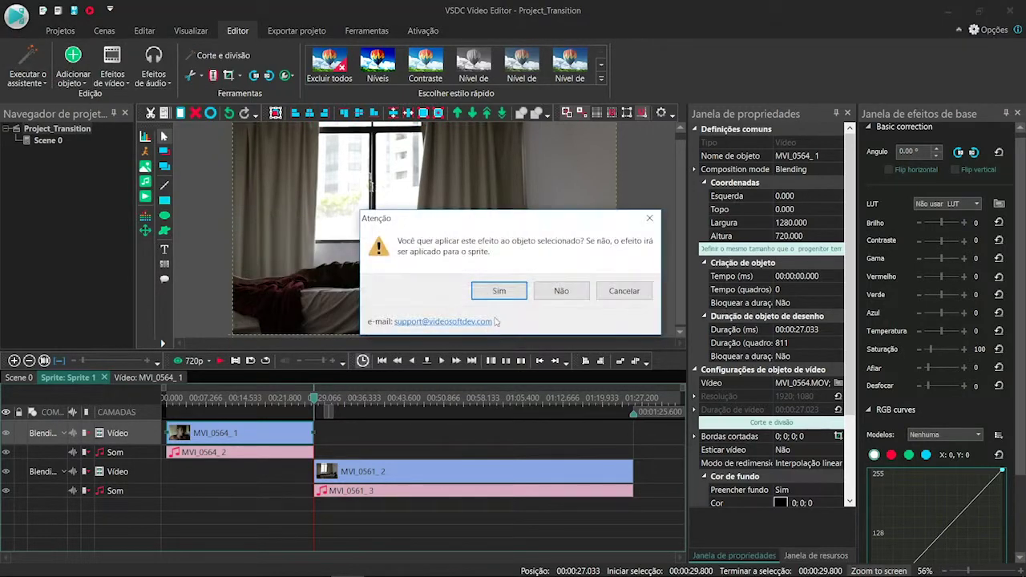
left_click(483, 292)
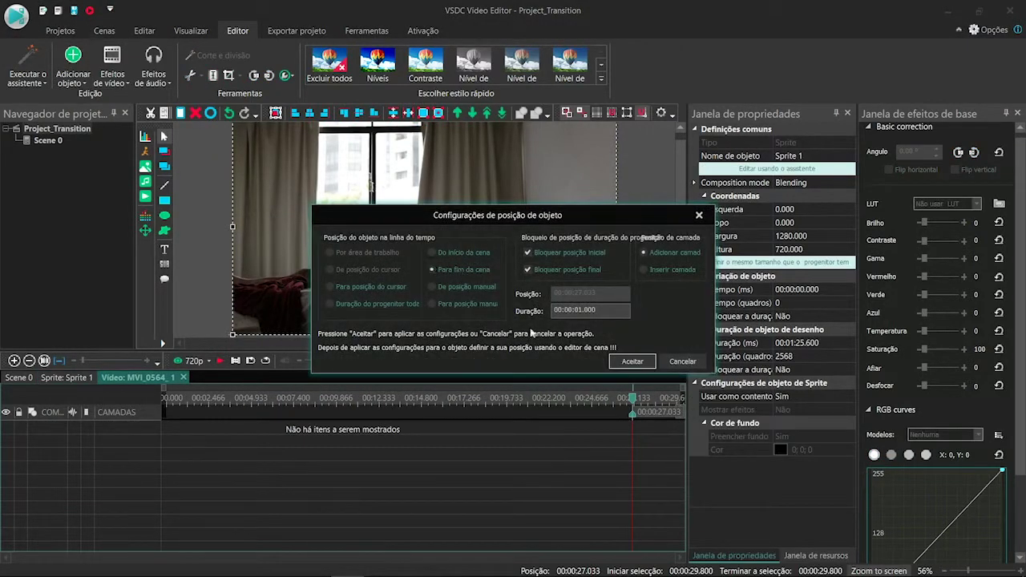
left_click(633, 362)
left_click(68, 377)
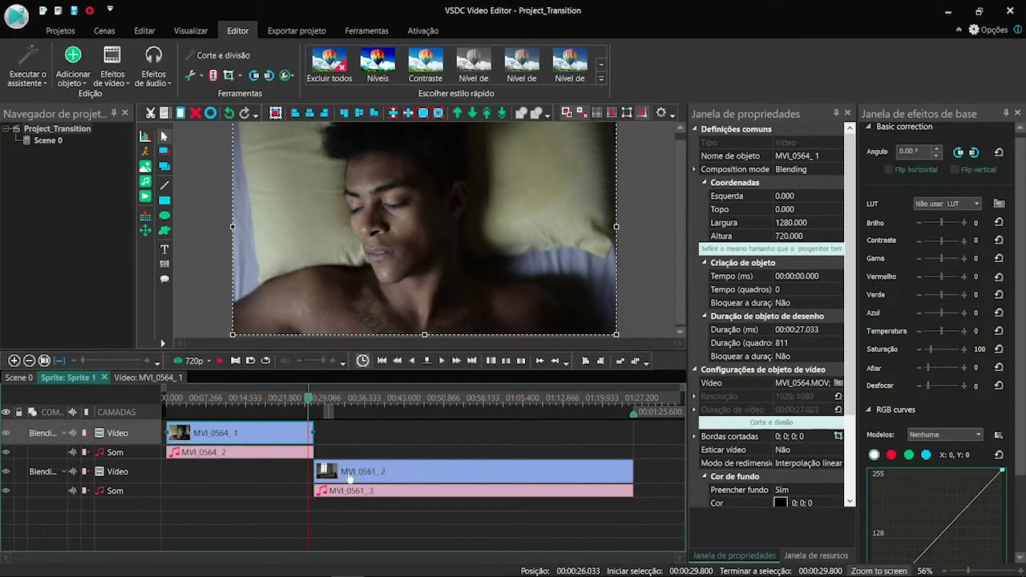
Step: Open the MVI_0561_2 clip and add a one-second Difuso FX transition at its start with Do início da cena
double_click(349, 476)
left_click(112, 69)
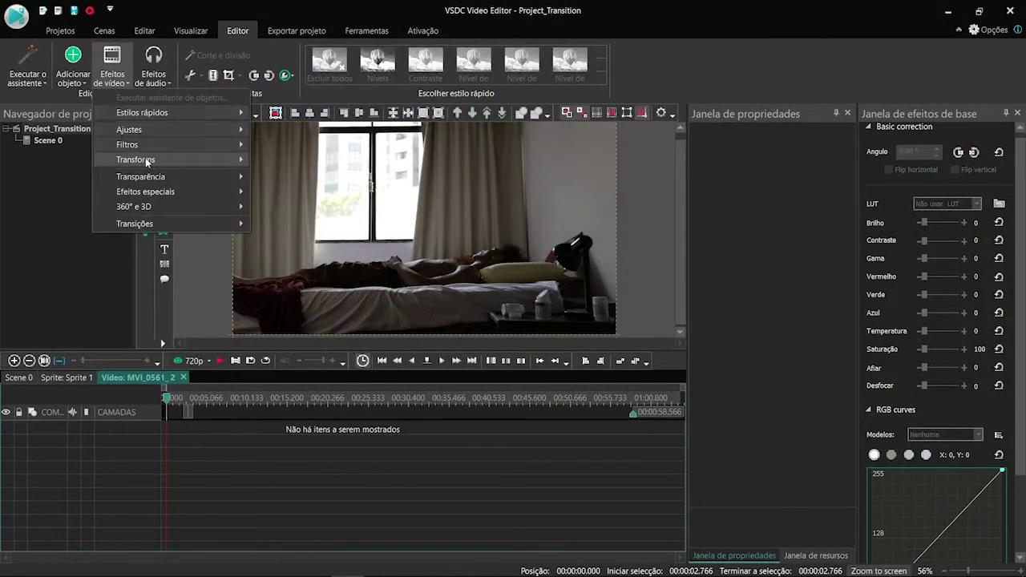
mouse_move(161, 224)
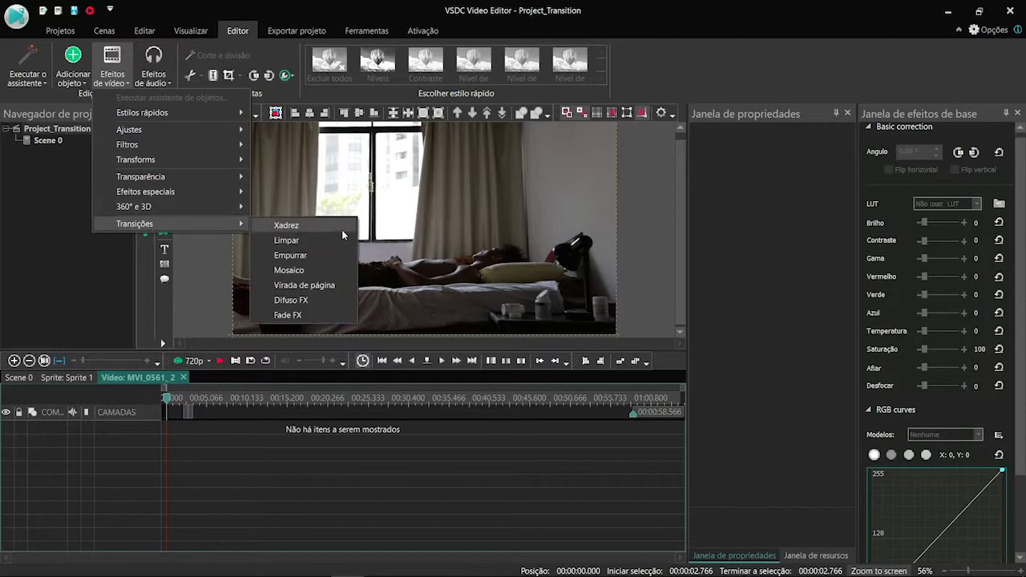
left_click(291, 300)
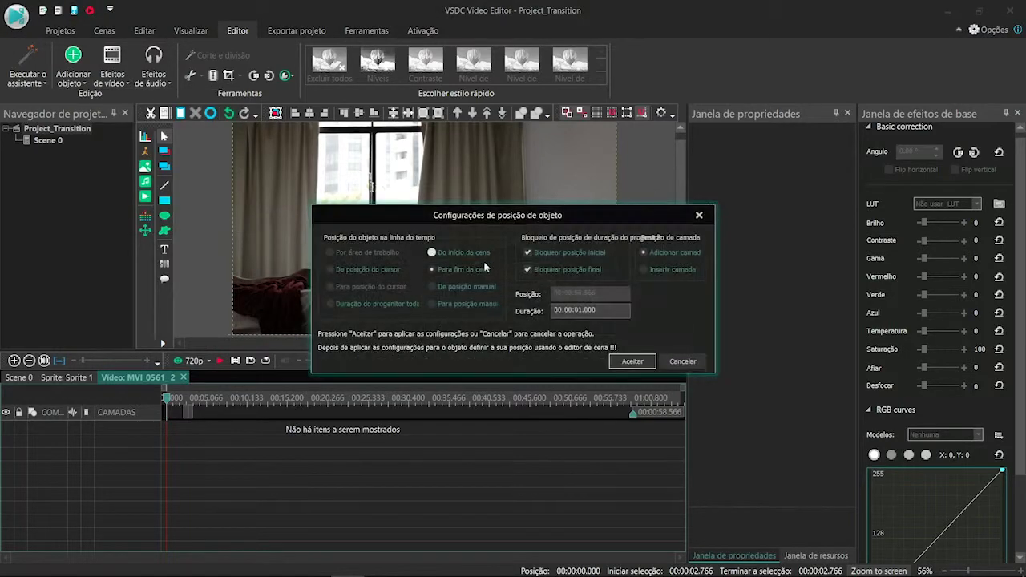
left_click(633, 362)
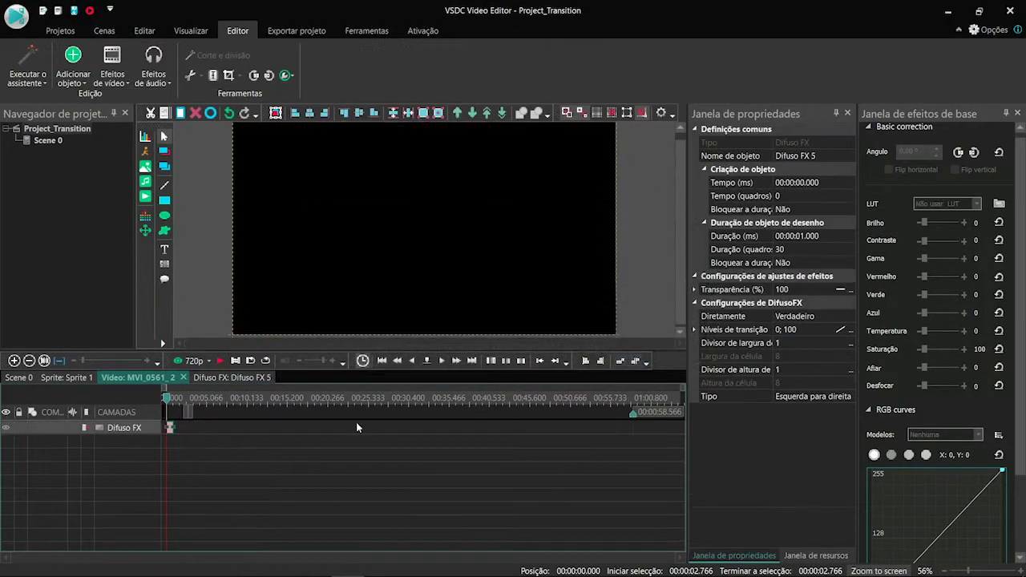
Step: Return to the sprite timeline and preview the Difuso FX transition from just before the cut between the clips
left_click(80, 378)
left_click(303, 398)
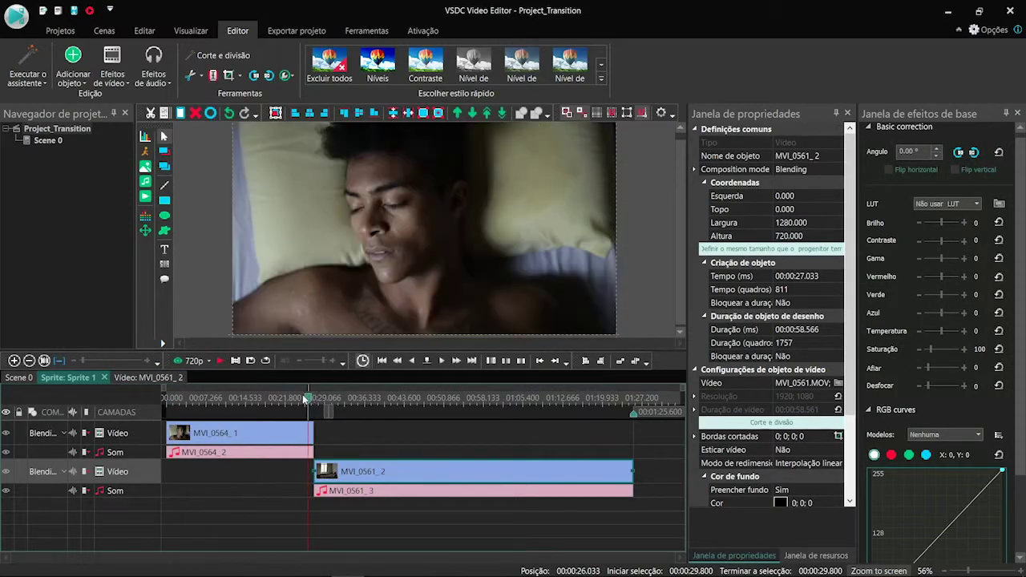
left_click(219, 361)
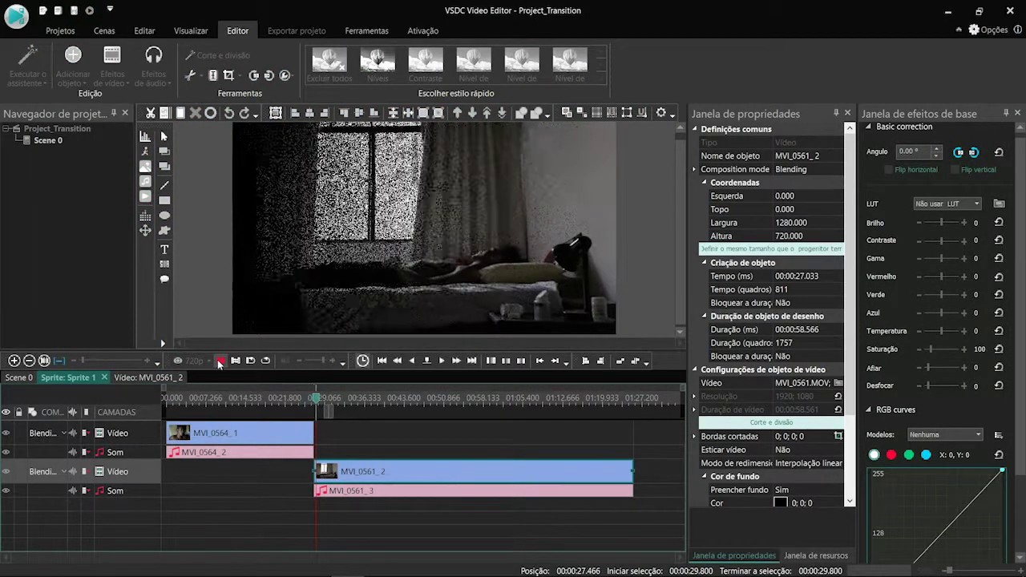
left_click(219, 363)
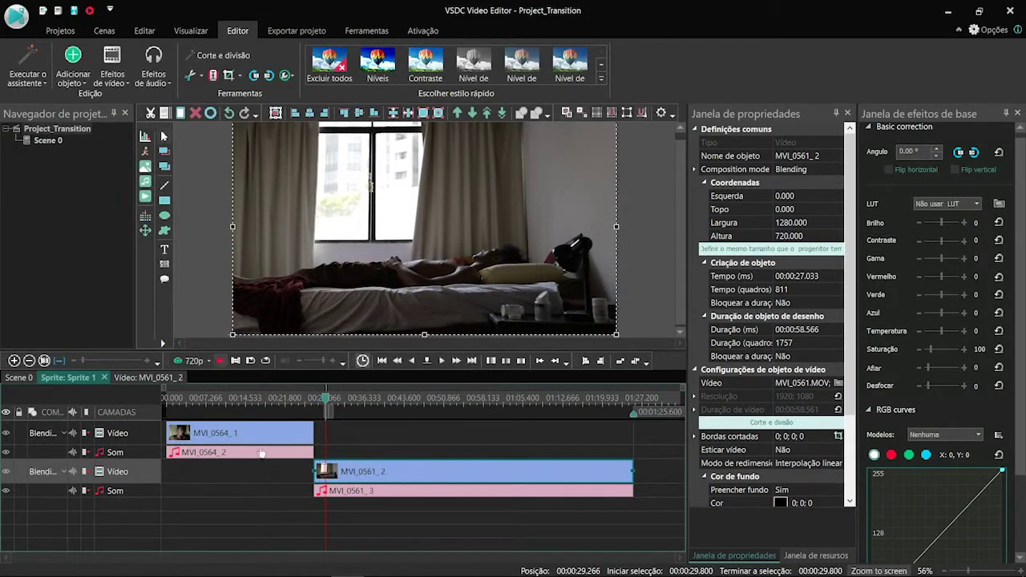
left_click(267, 493)
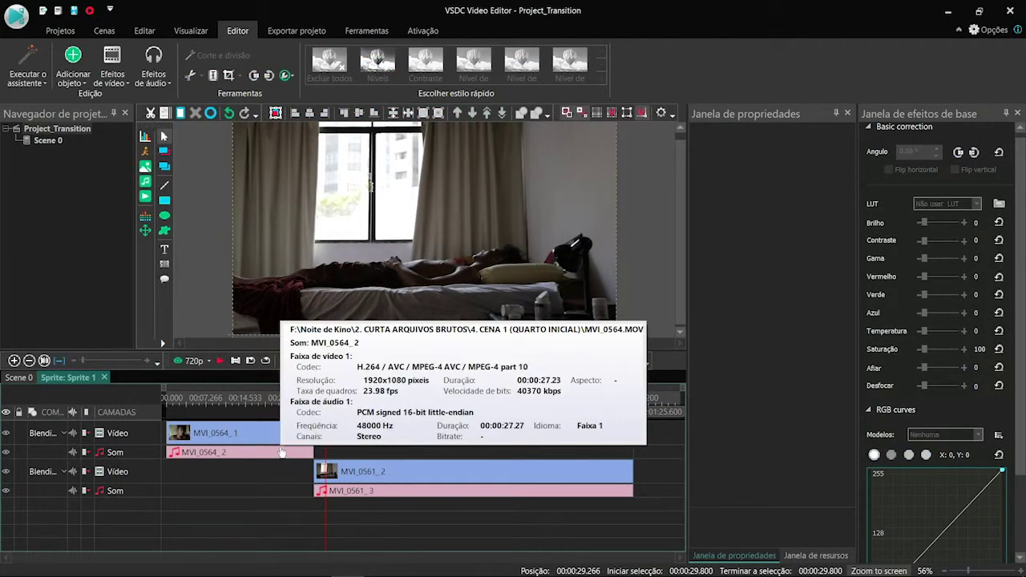
Step: Open the MVI_0564_1 clip, delete its Difuso FX effect and return to the sprite timeline
left_click(120, 76)
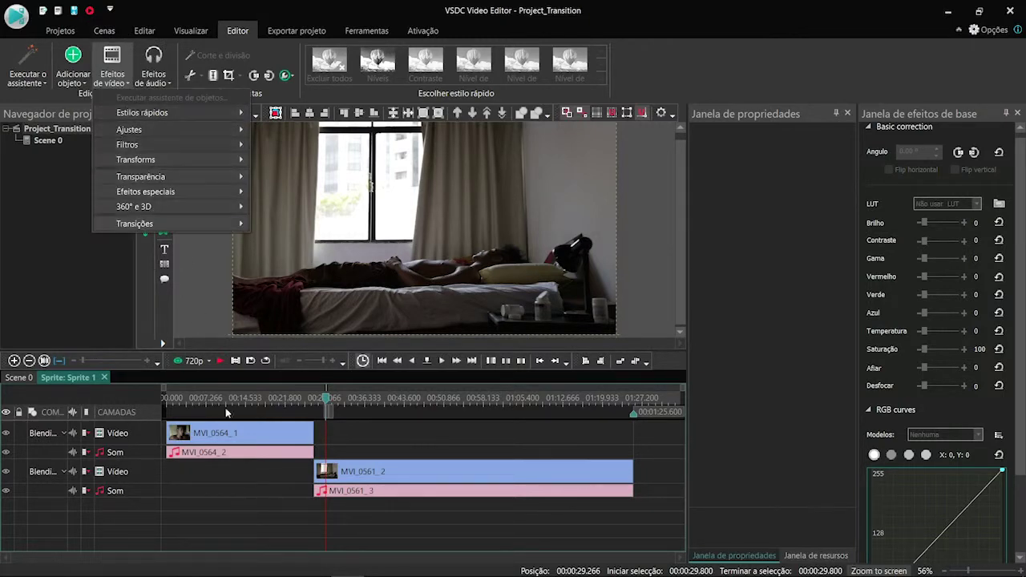
left_click(283, 433)
double_click(283, 434)
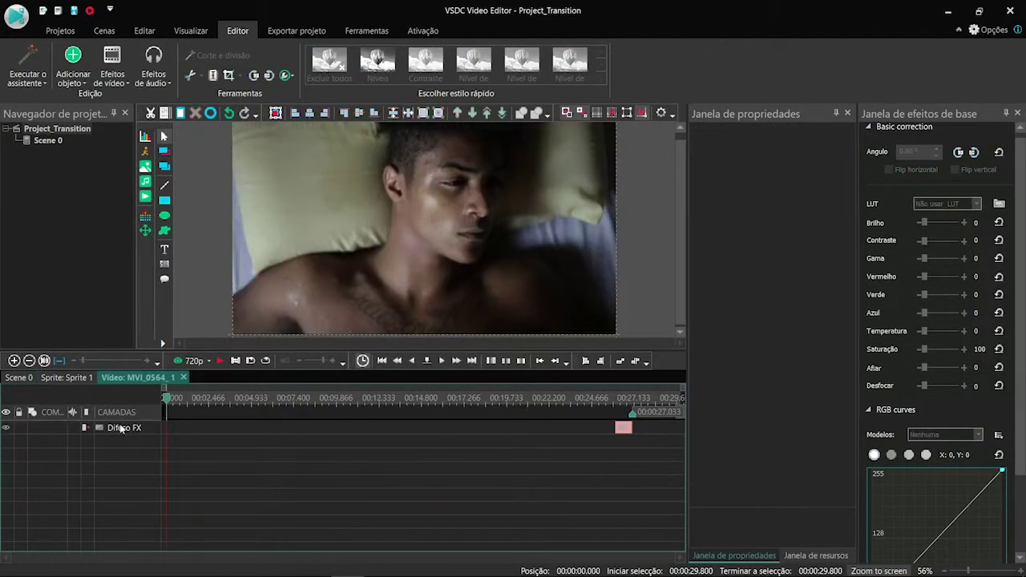
left_click(624, 428)
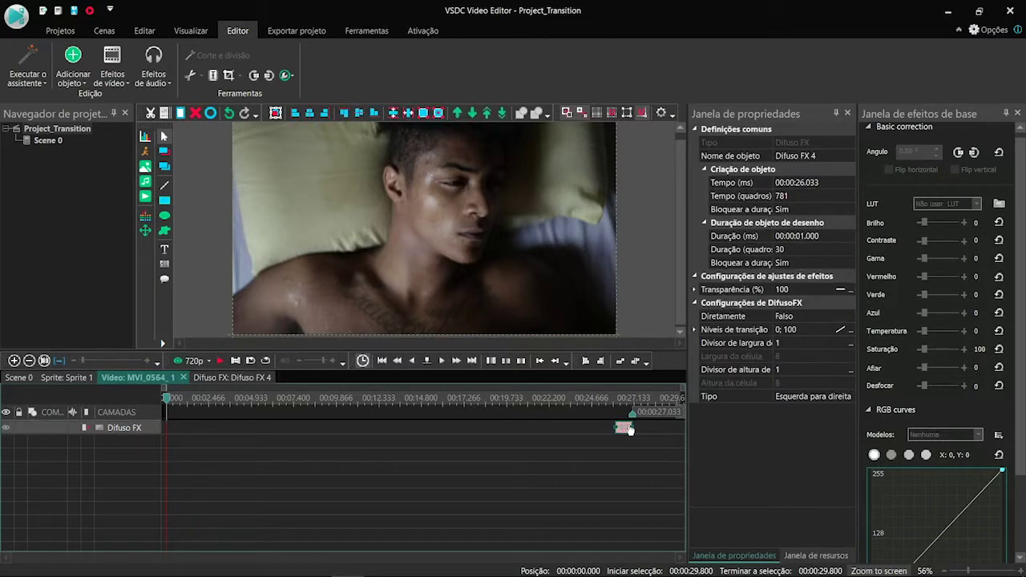
key("Delete")
left_click(64, 378)
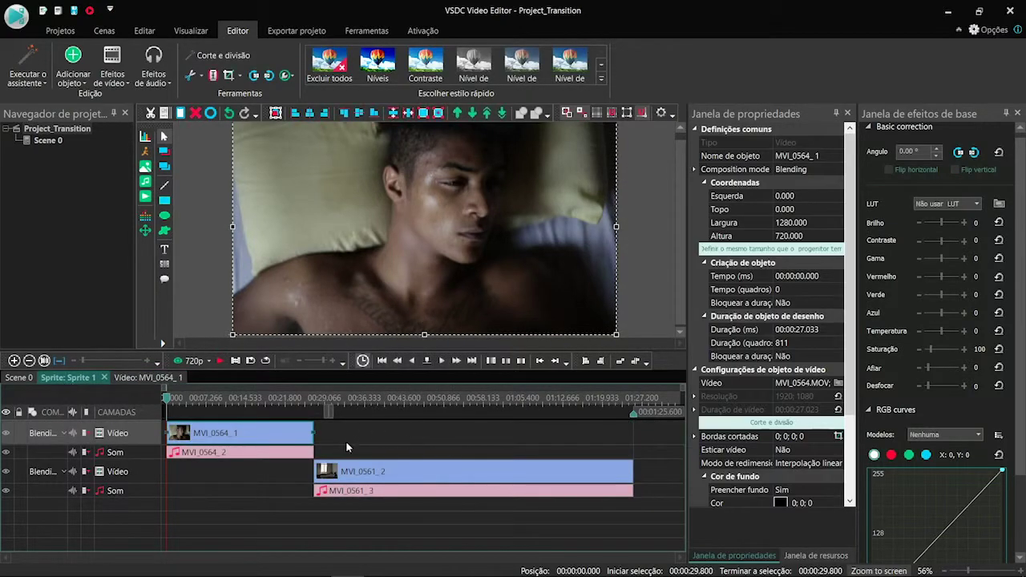
Step: Delete the Difuso FX effect inside the MVI_0561_2 clip and go back to the sprite timeline
double_click(360, 477)
left_click(168, 429)
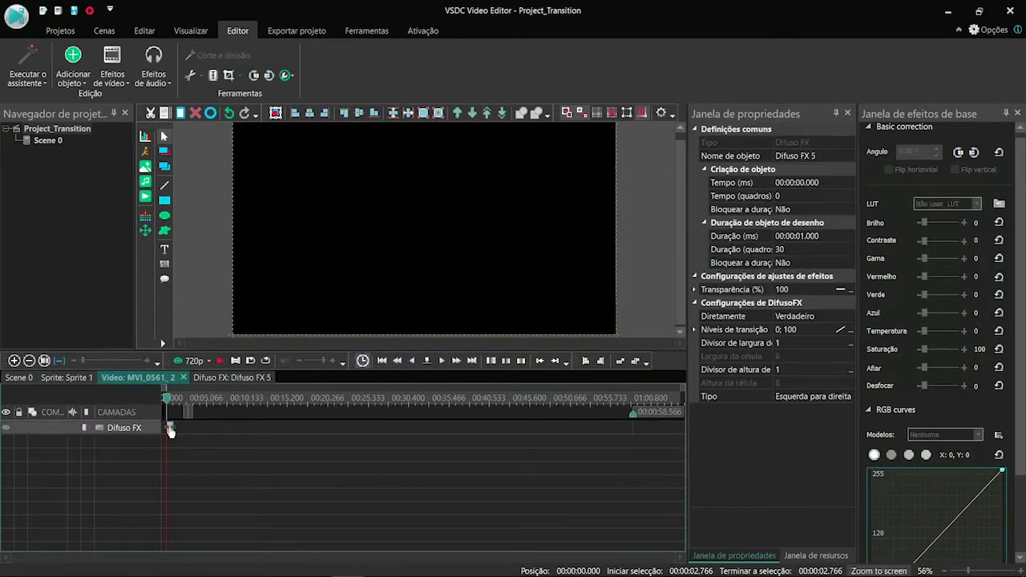
key("Delete")
left_click(50, 378)
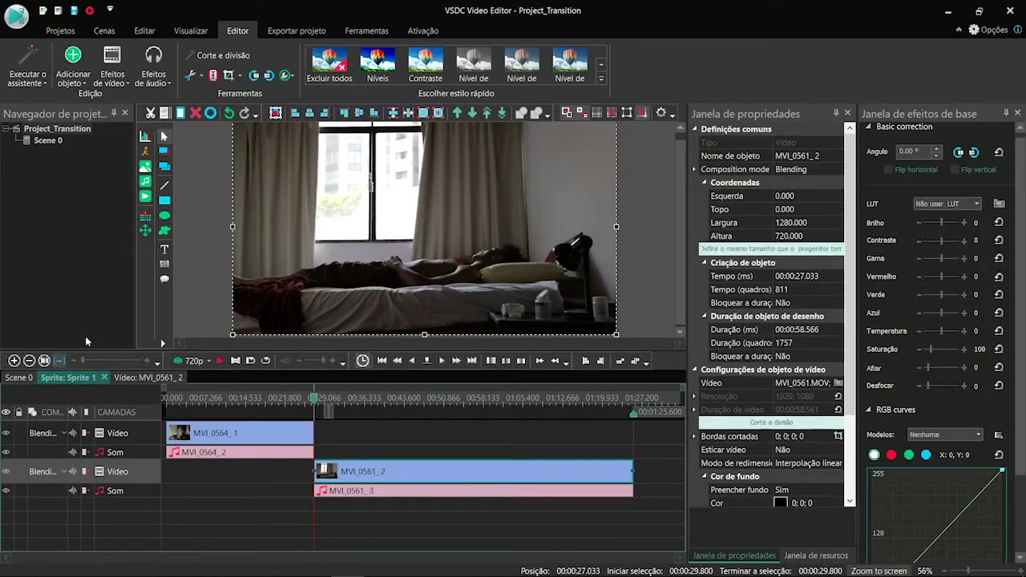
Step: Add a one-second Fade FX transition at the end of the MVI_0564_1 clip and return to the sprite timeline
double_click(293, 431)
left_click(112, 65)
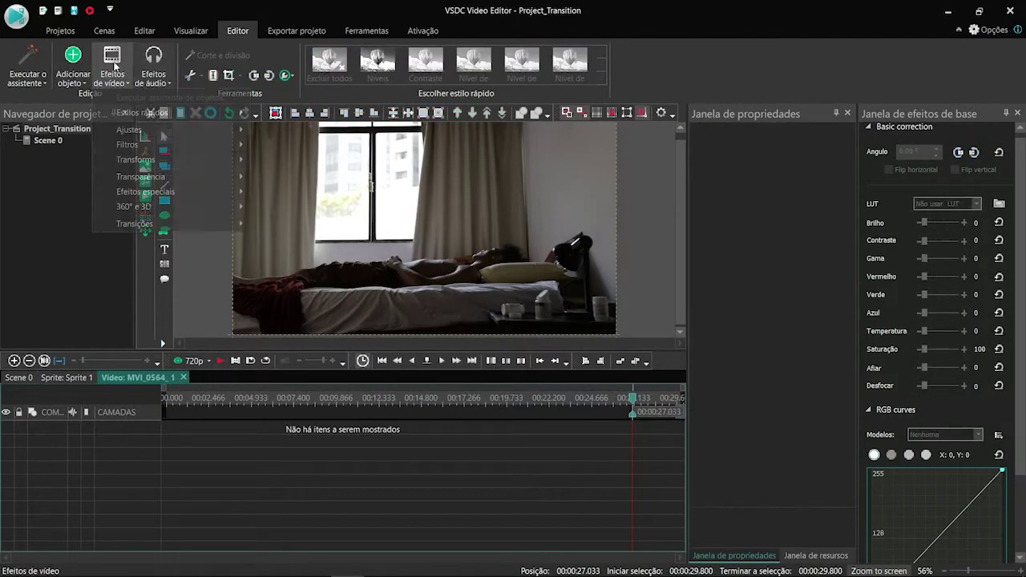
mouse_move(160, 224)
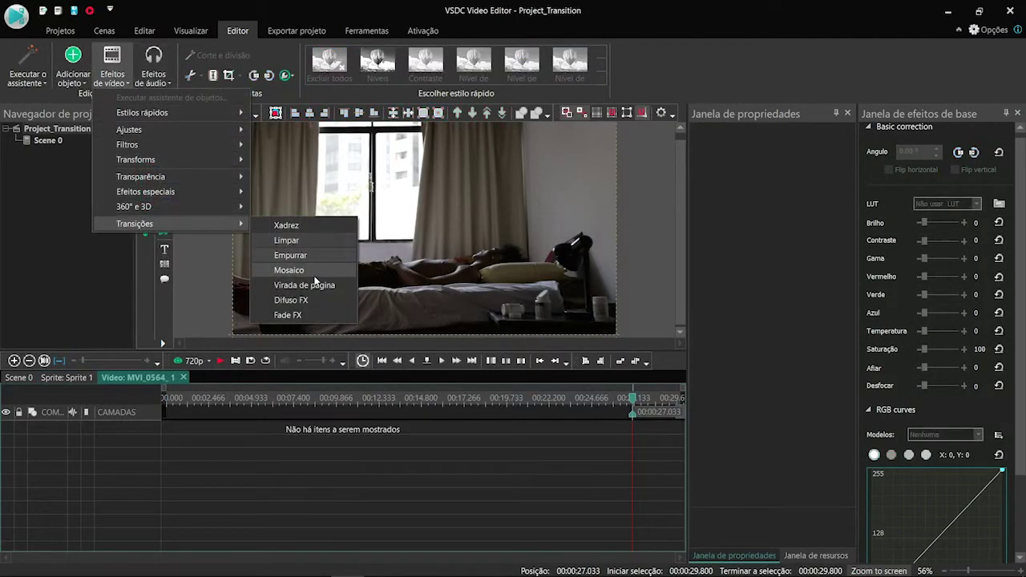
left_click(288, 317)
left_click(633, 362)
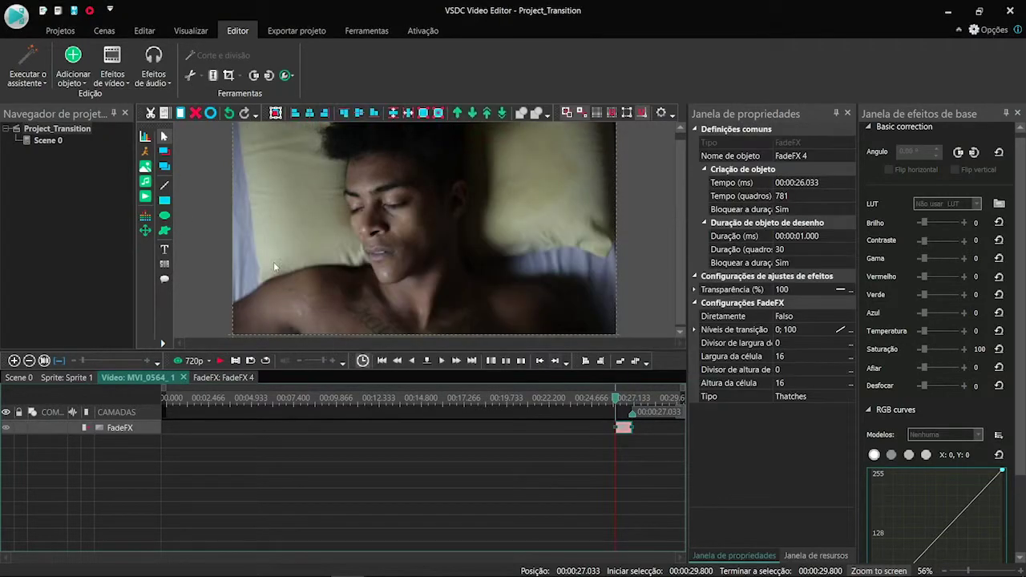
left_click(67, 377)
Step: Apply a one-second Fade FX transition to the MVI_0561_2 clip itself with Do início da cena, and return to the sprite timeline
left_click(112, 72)
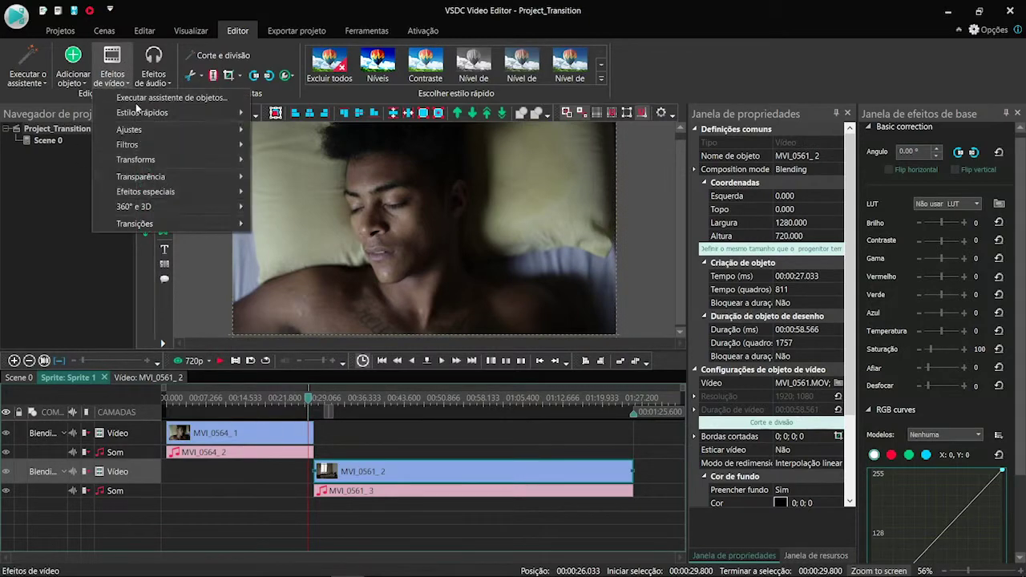
mouse_move(216, 225)
left_click(311, 318)
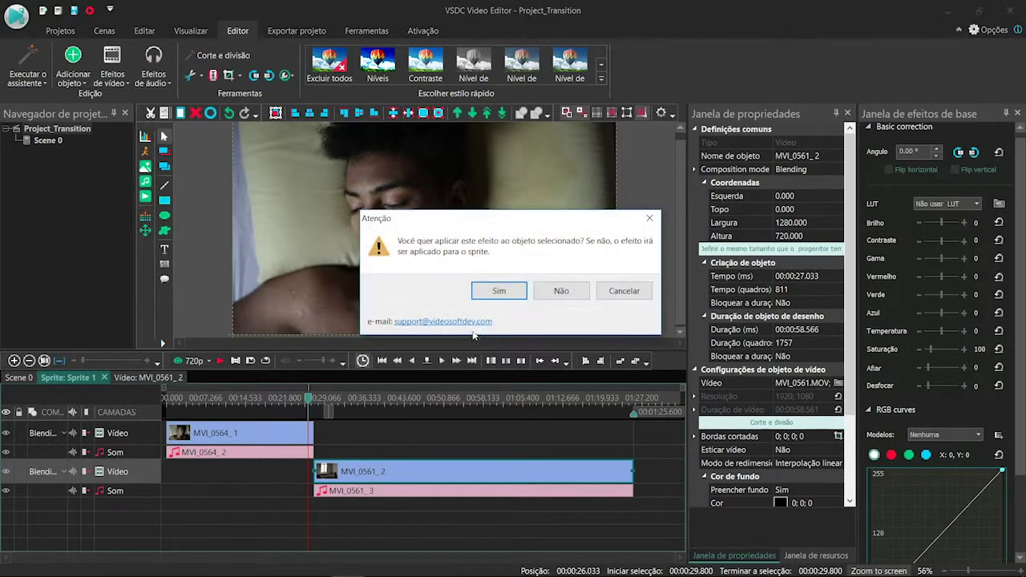
left_click(495, 291)
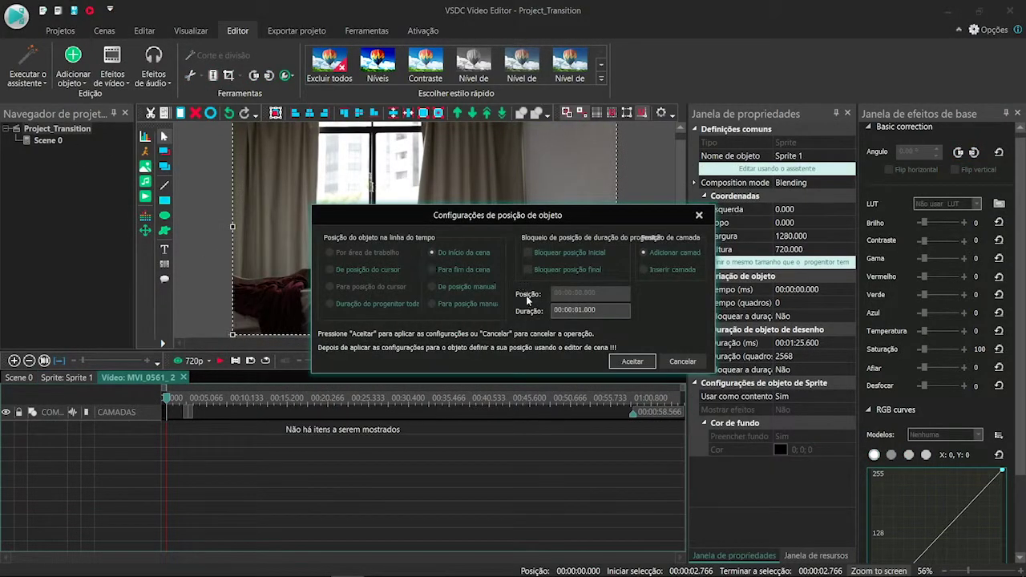
left_click(633, 361)
left_click(58, 378)
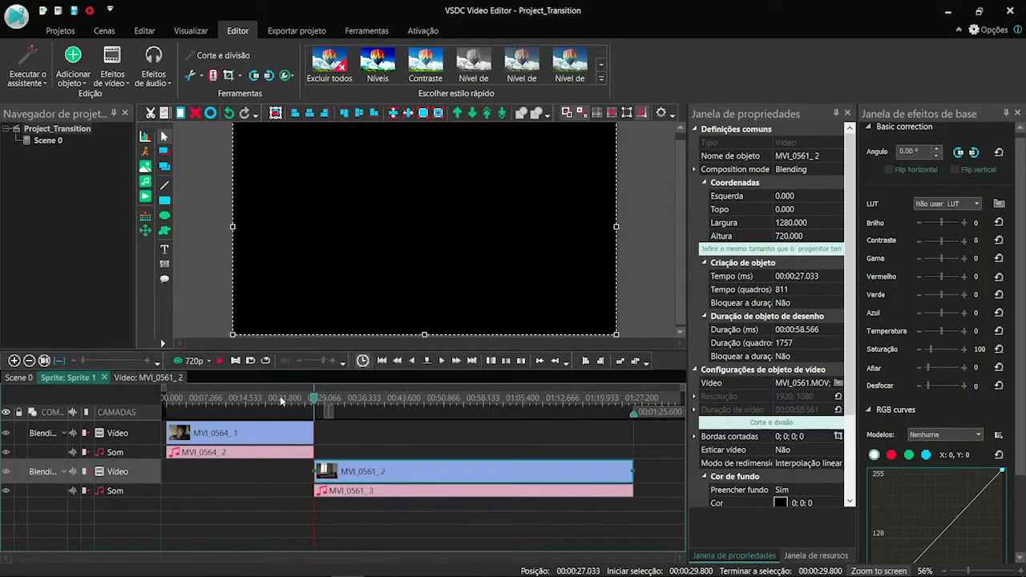
Step: Preview the Fade FX transition across the cut and scrub back to just before the end of the first clip
left_click(221, 360)
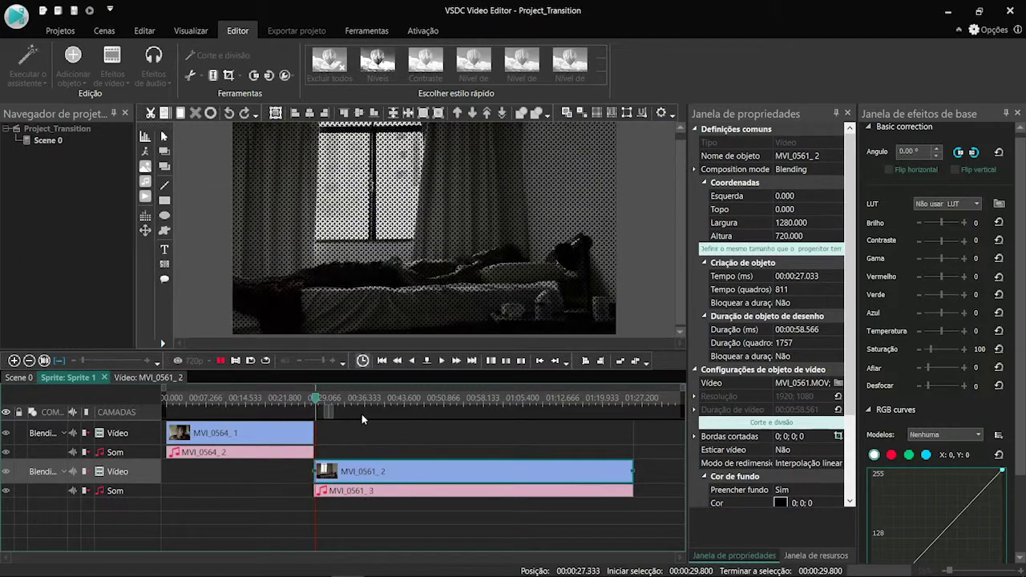
left_click(219, 361)
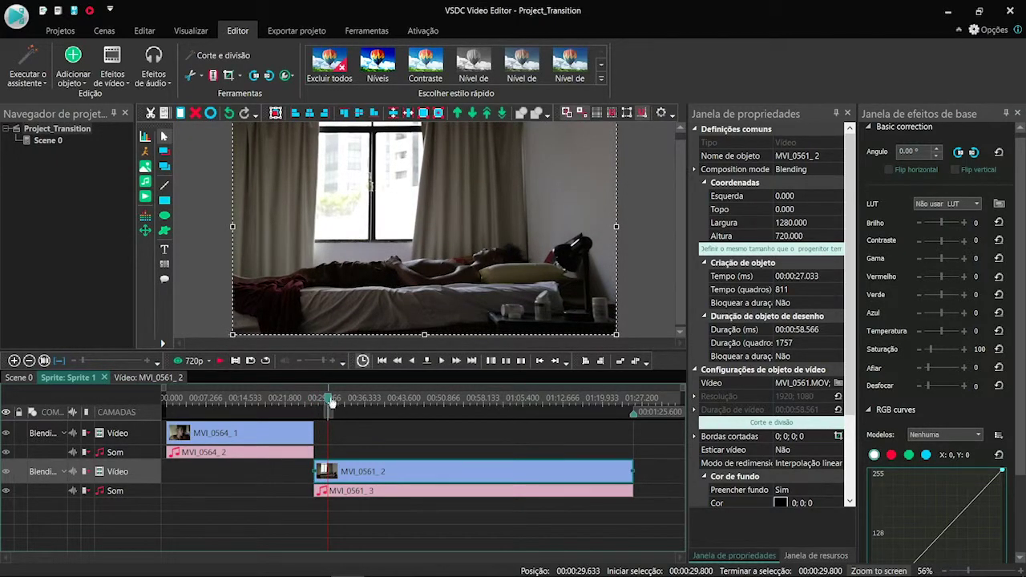
left_click_drag(297, 401, 307, 404)
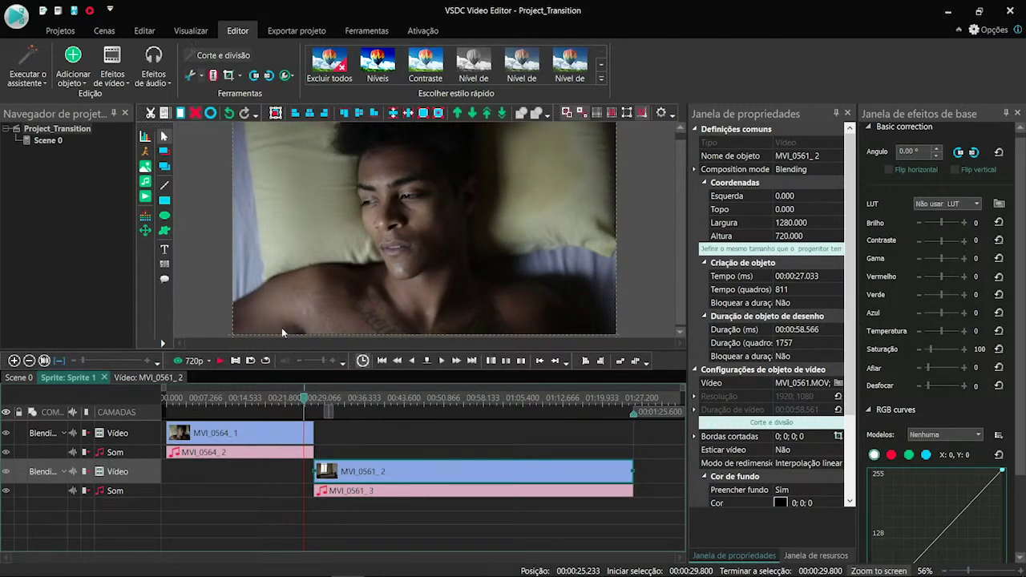
left_click_drag(302, 403, 262, 404)
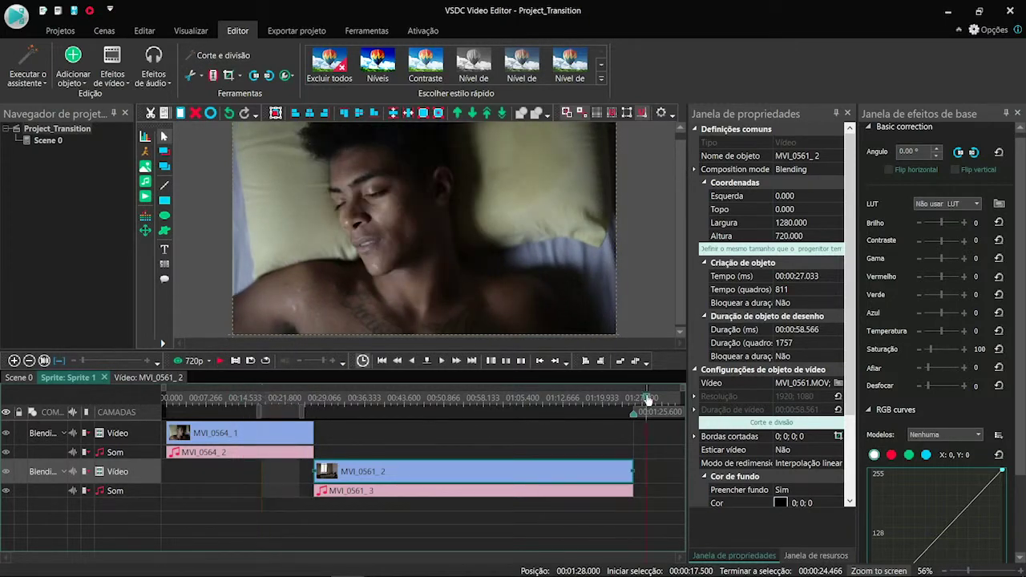
left_click_drag(649, 400, 680, 399)
left_click_drag(343, 403, 300, 401)
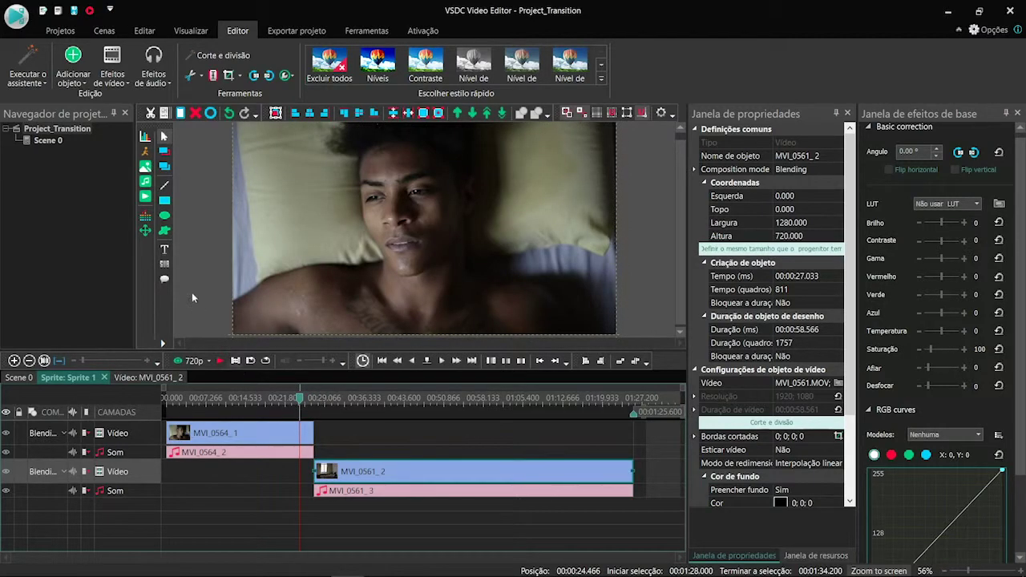
Step: Apply a 1.5-second Desaparecer audio effect to the MVI_0564_2 sound, placed with Para fim da cena
left_click(283, 454)
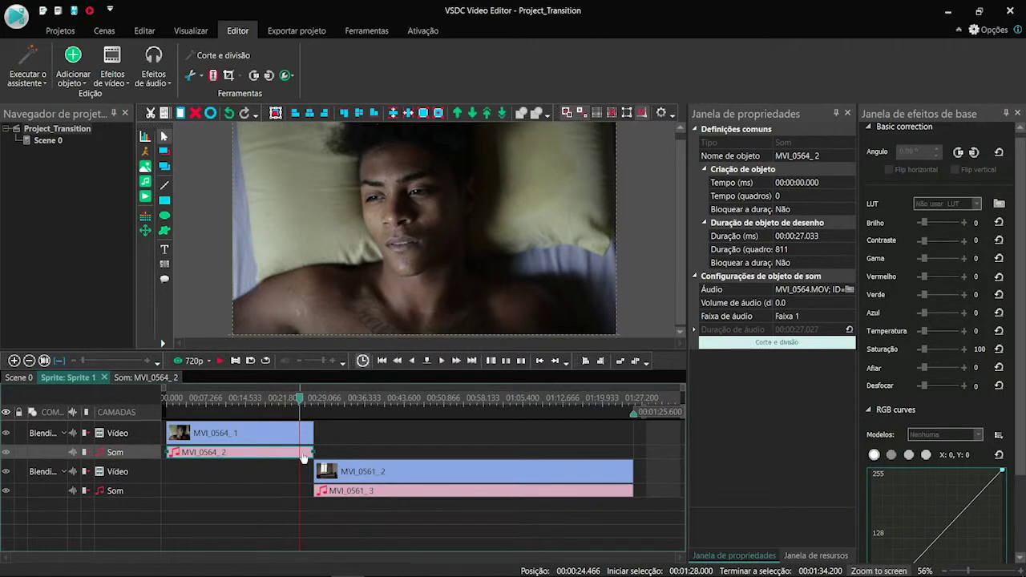
left_click(154, 77)
mouse_move(199, 97)
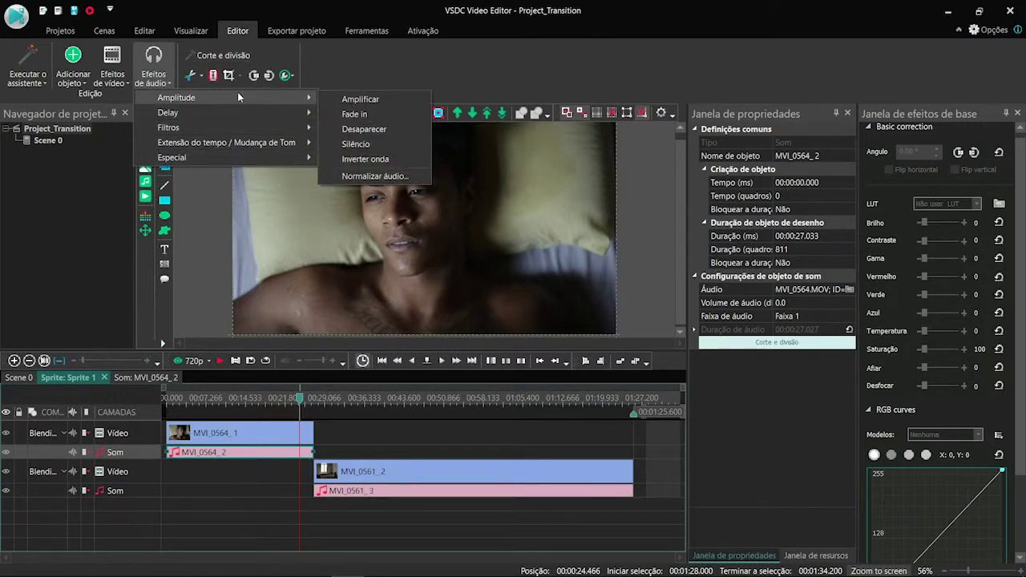
left_click(353, 132)
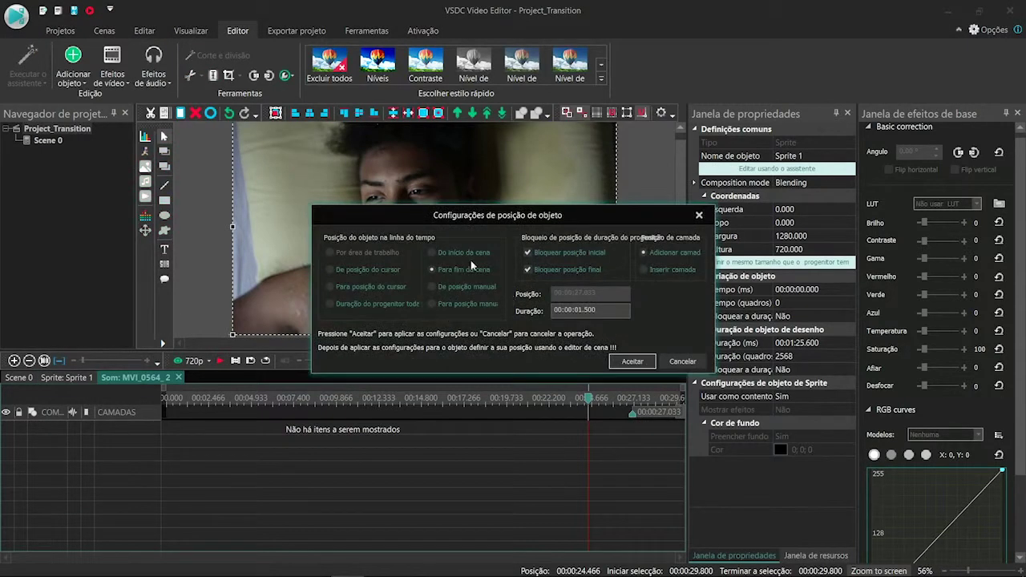
left_click(632, 361)
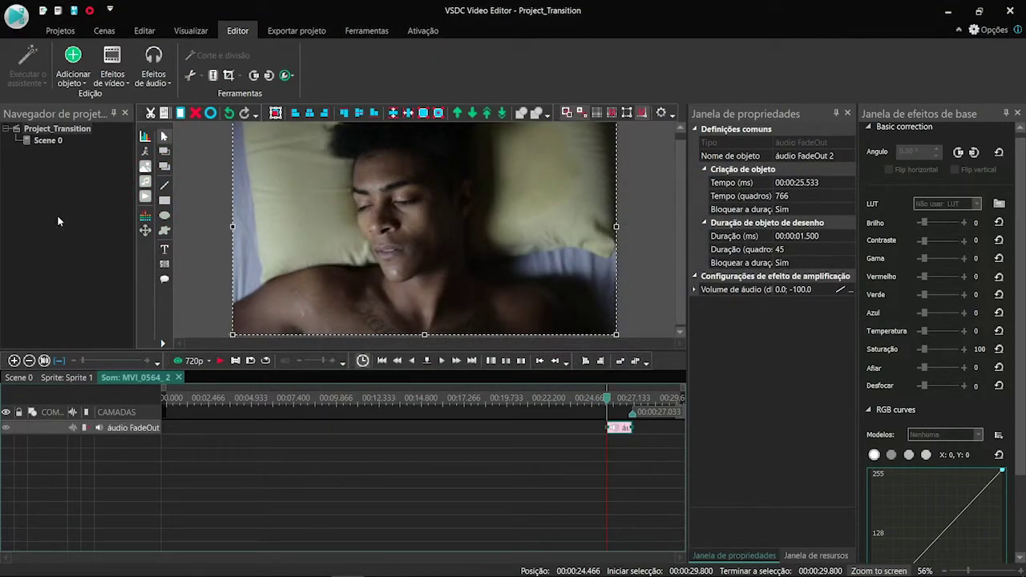
Step: Check the fade-out effect inside the MVI_0564_2 sound and return to the sprite timeline
left_click(19, 377)
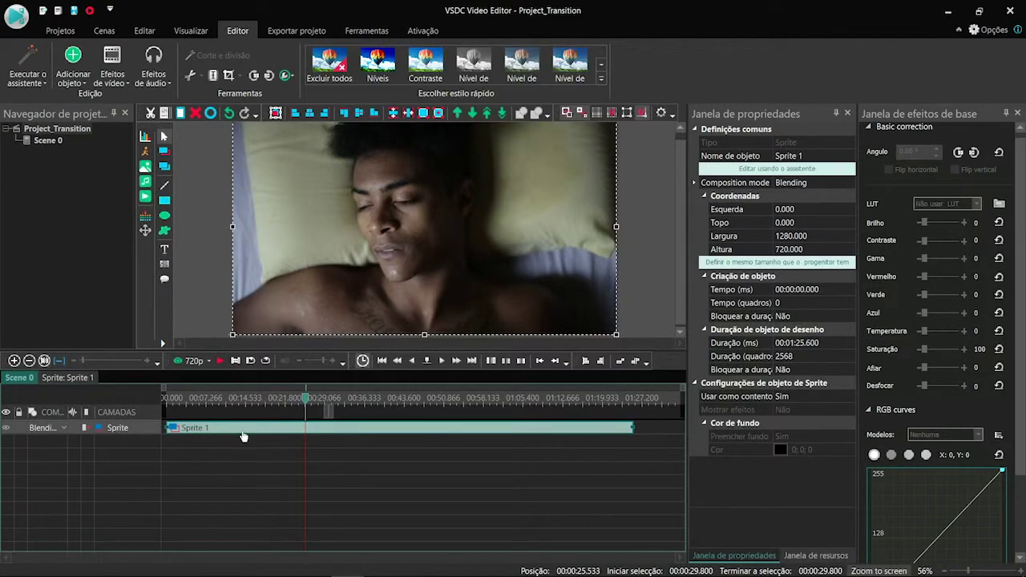
double_click(244, 436)
left_click(273, 453)
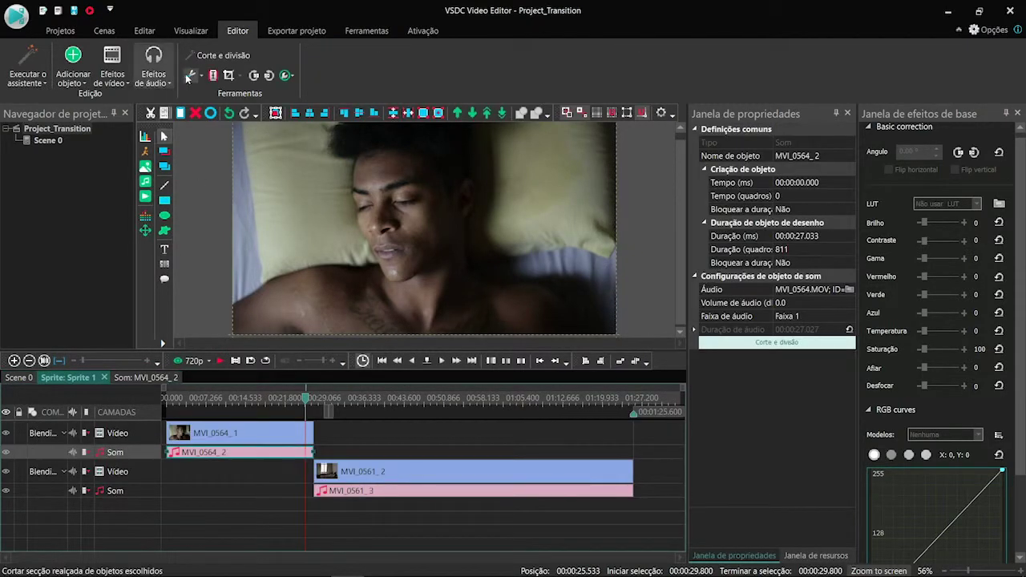
left_click(154, 72)
left_click(158, 379)
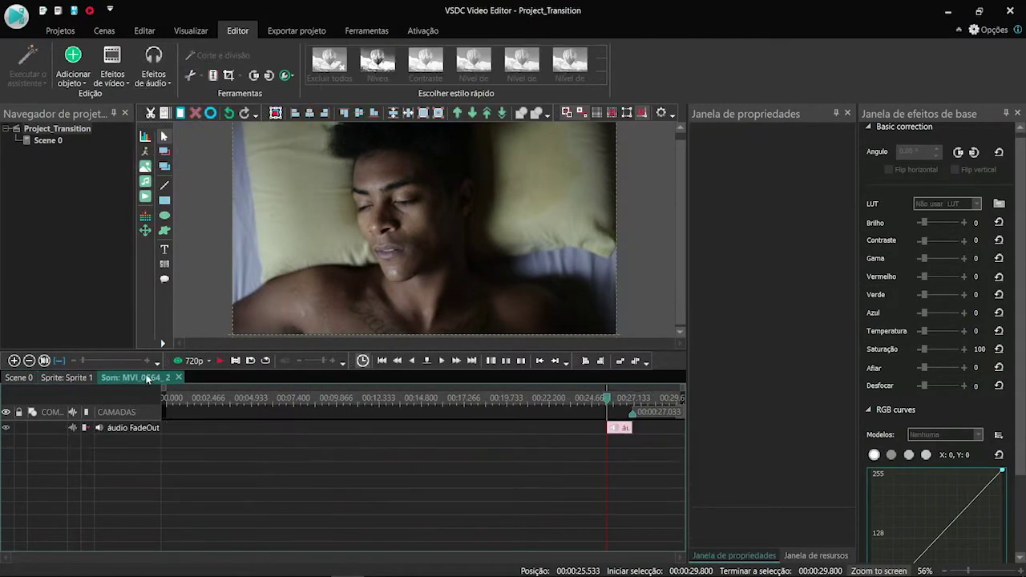
left_click(56, 378)
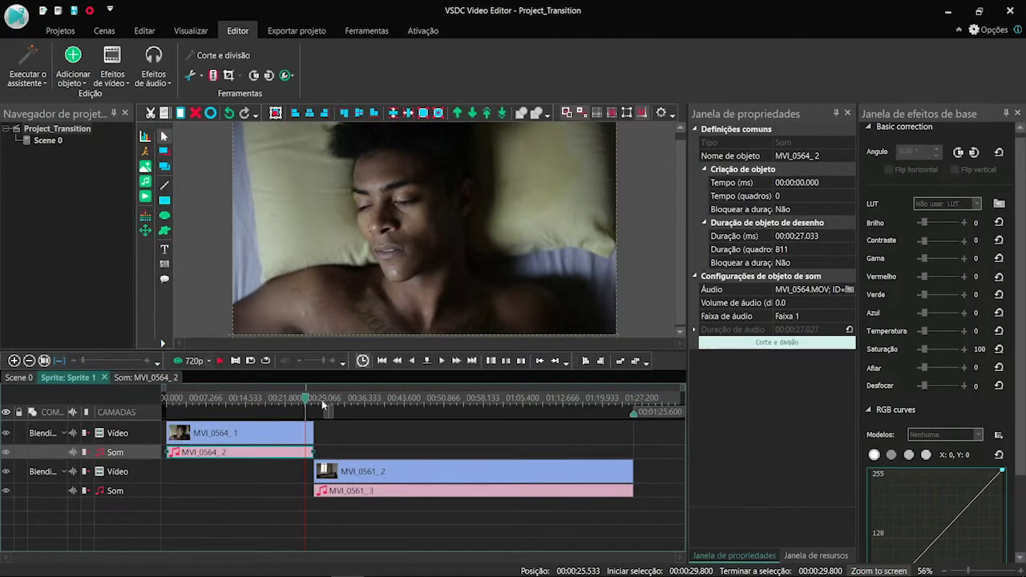
Step: Apply a 1.5-second Fade in audio effect to the MVI_0561_3 sound with Do início da cena, and return to the sprite timeline
left_click(337, 494)
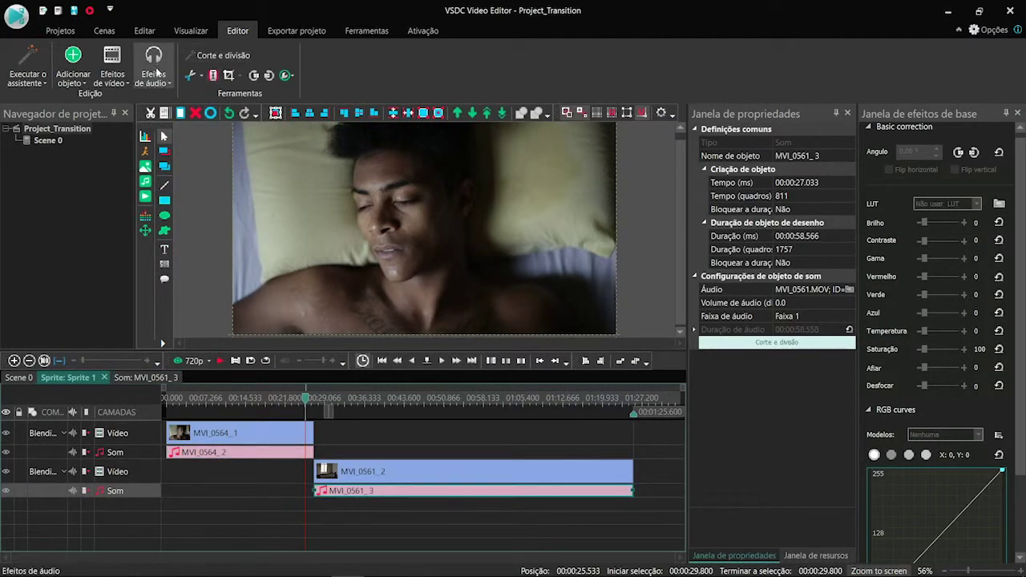
left_click(155, 76)
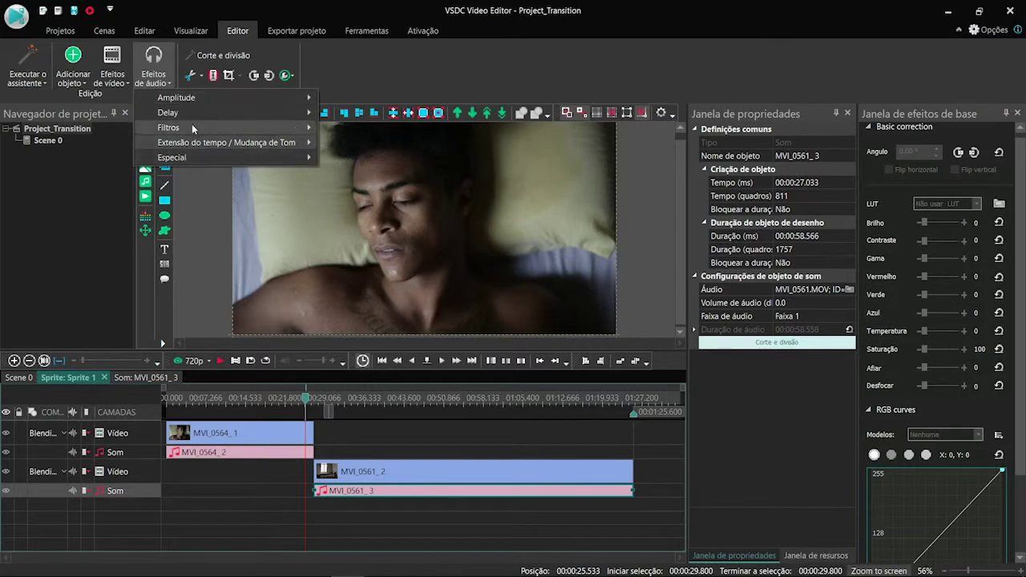
left_click(368, 114)
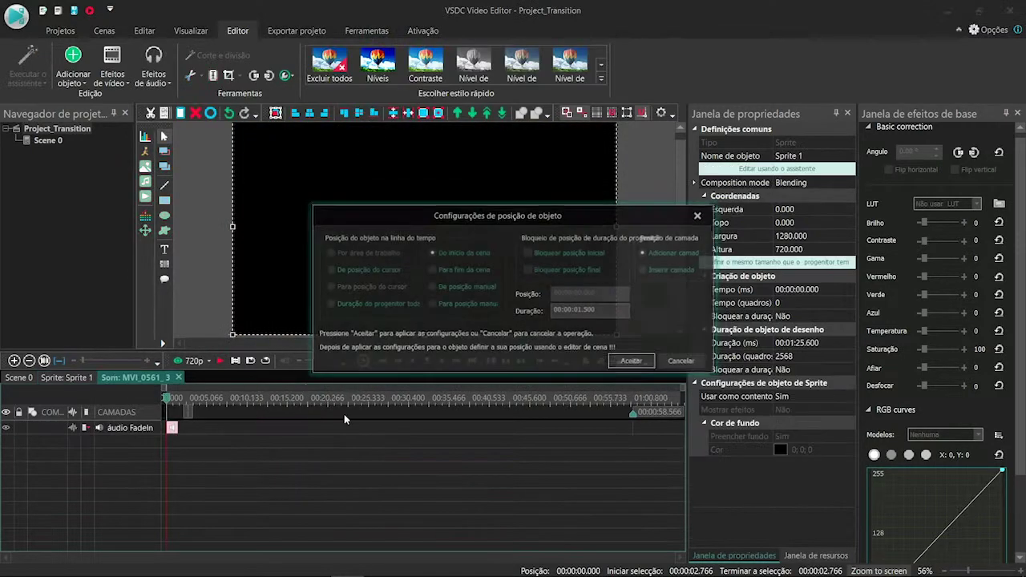
left_click(633, 361)
left_click(68, 377)
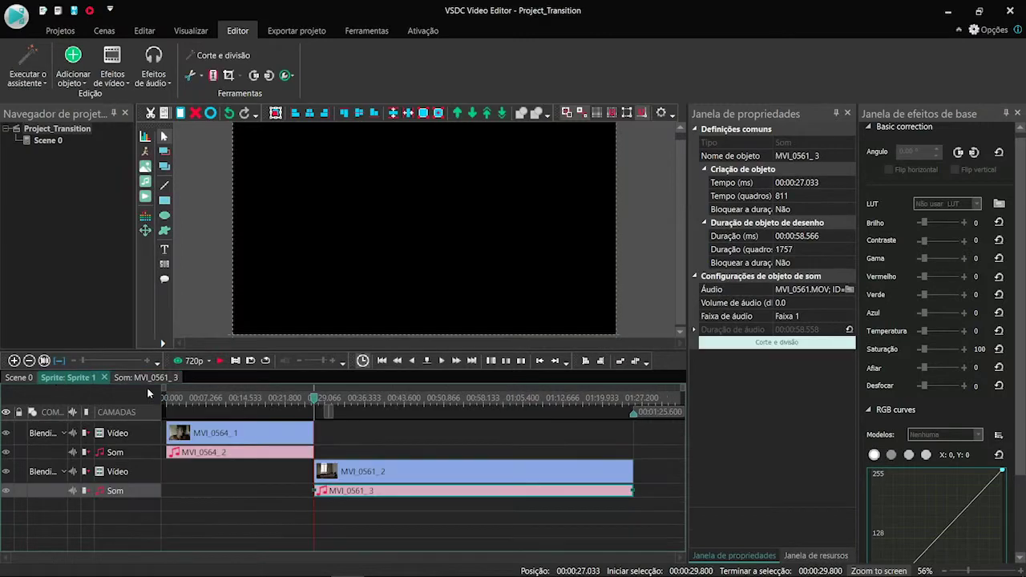
Step: Preview the transition with its audio fades from just before the cut between the clips
left_click(304, 399)
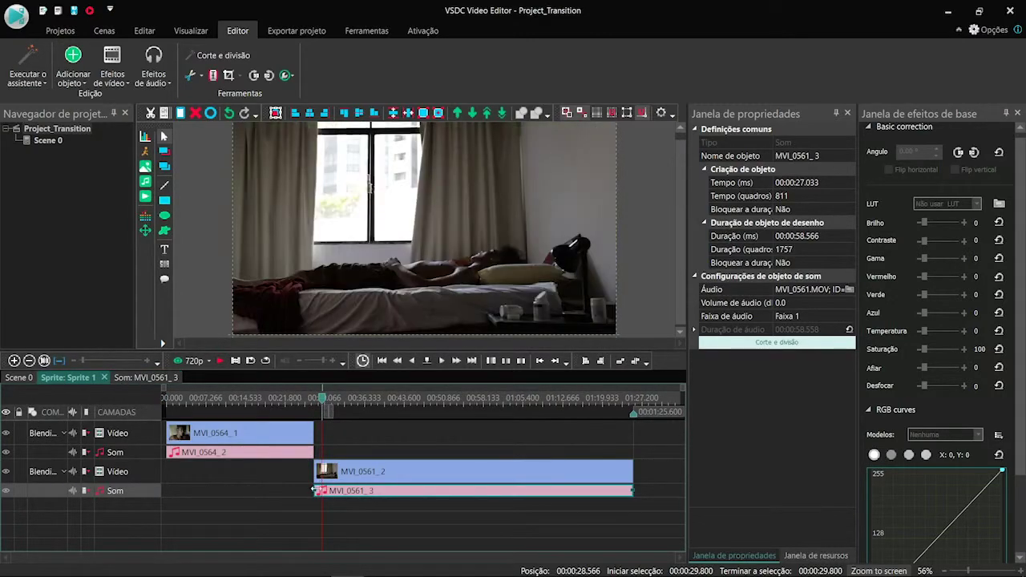
left_click(326, 504)
left_click(291, 454)
left_click(286, 500)
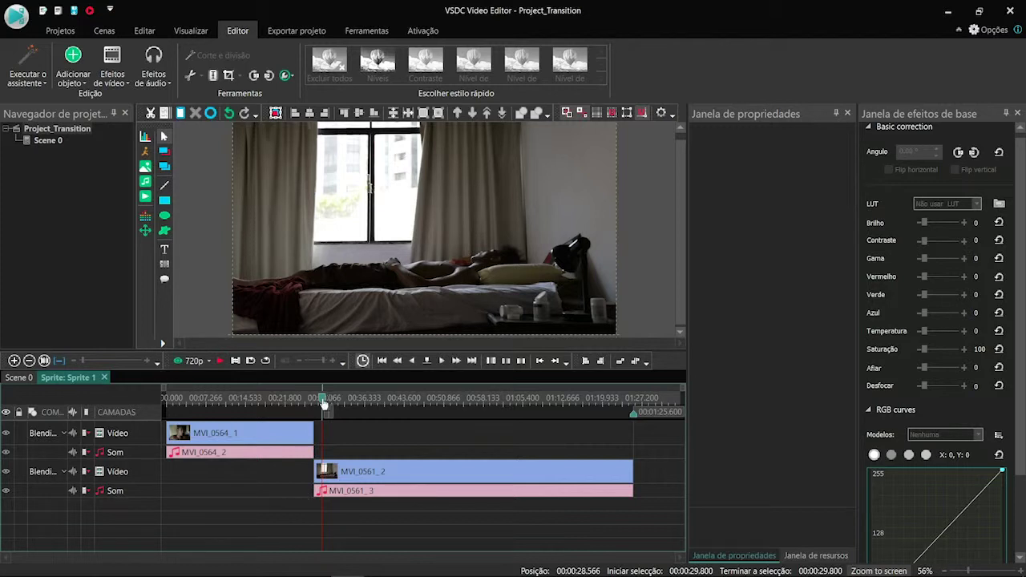
left_click_drag(323, 398, 350, 403)
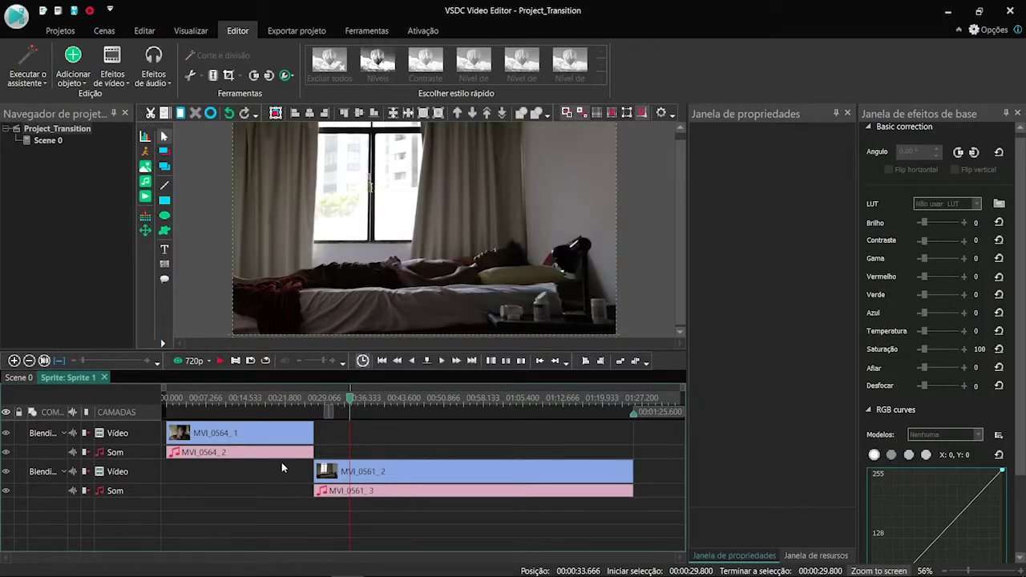
right_click(282, 433)
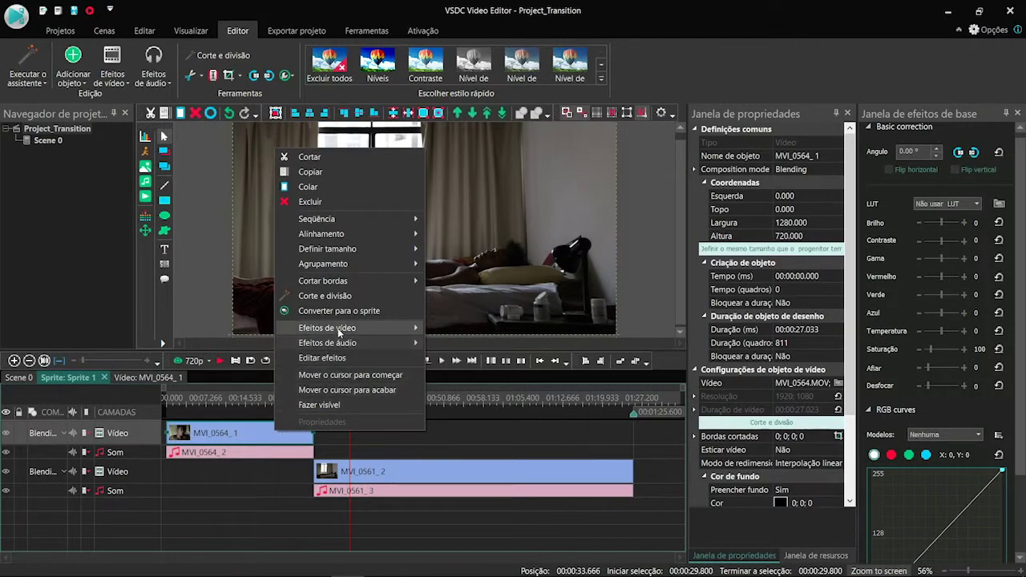
mouse_move(339, 328)
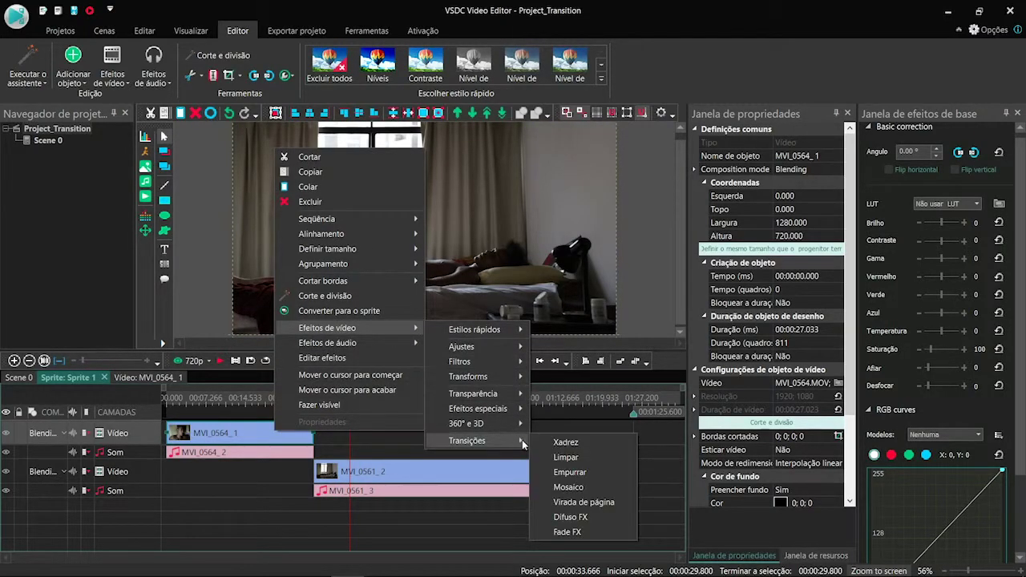
left_click(248, 523)
left_click(248, 522)
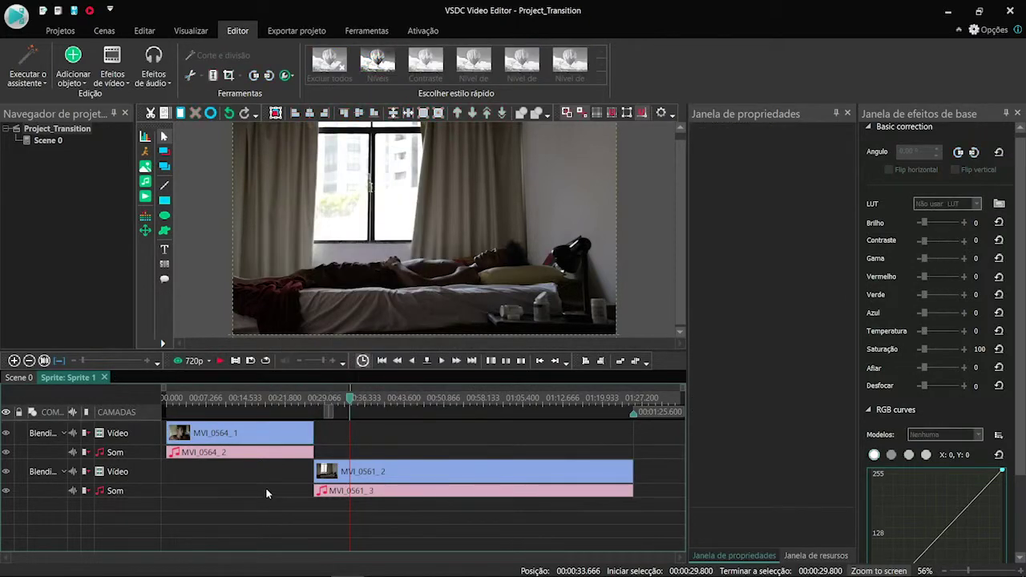